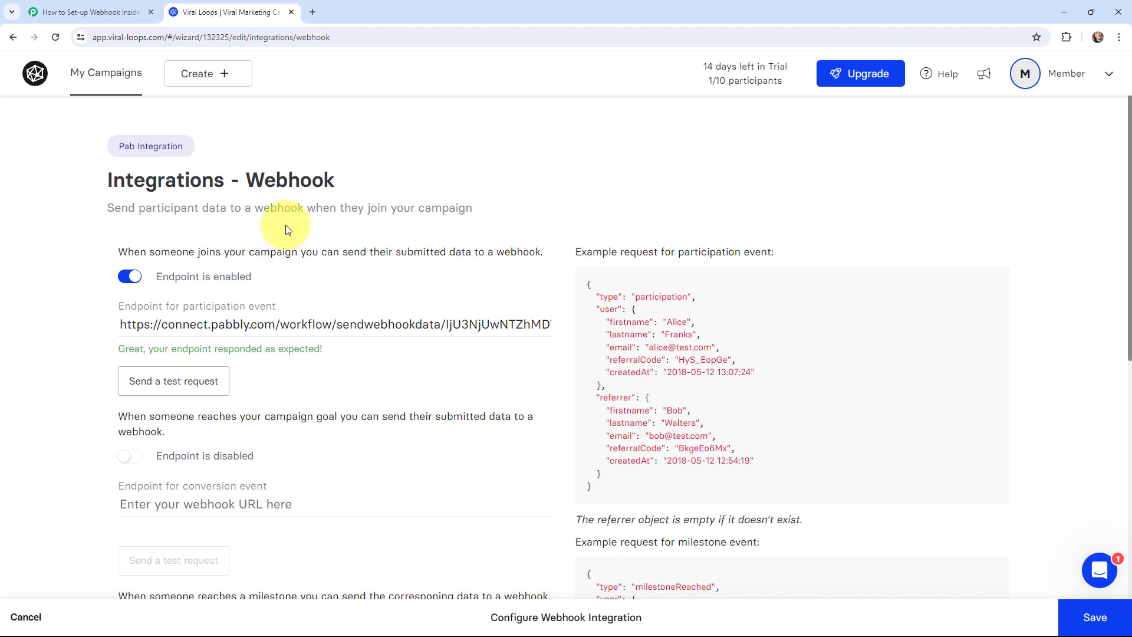
# Step: Switch to the Pabbly Connect workflow and choose Viral Loops as the trigger application
pyautogui.click(91, 12)
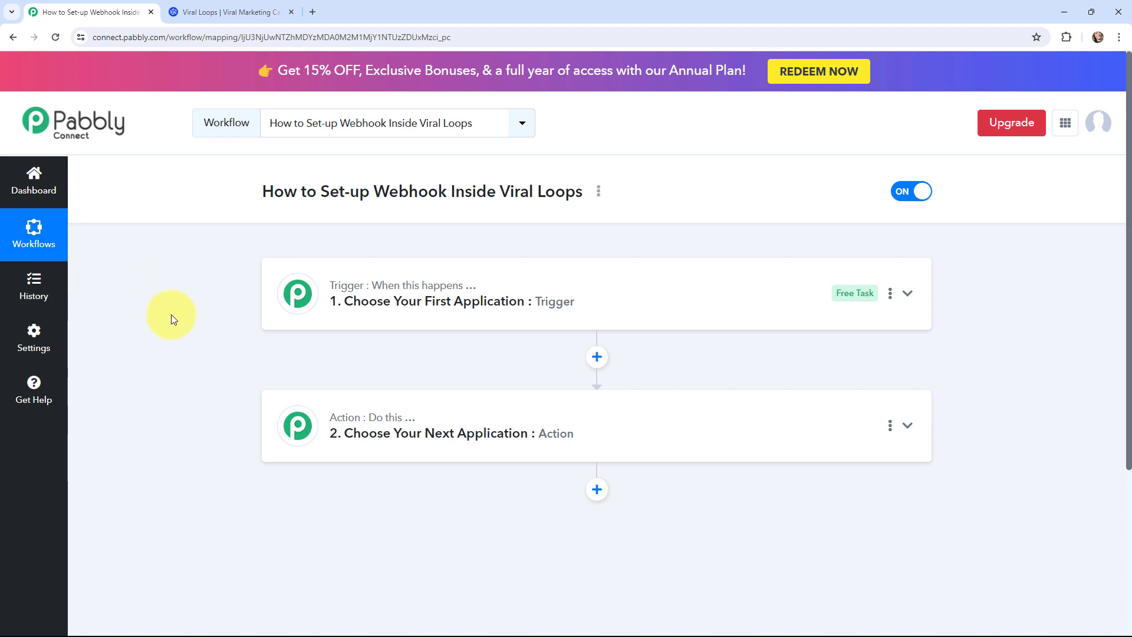
pyautogui.click(299, 289)
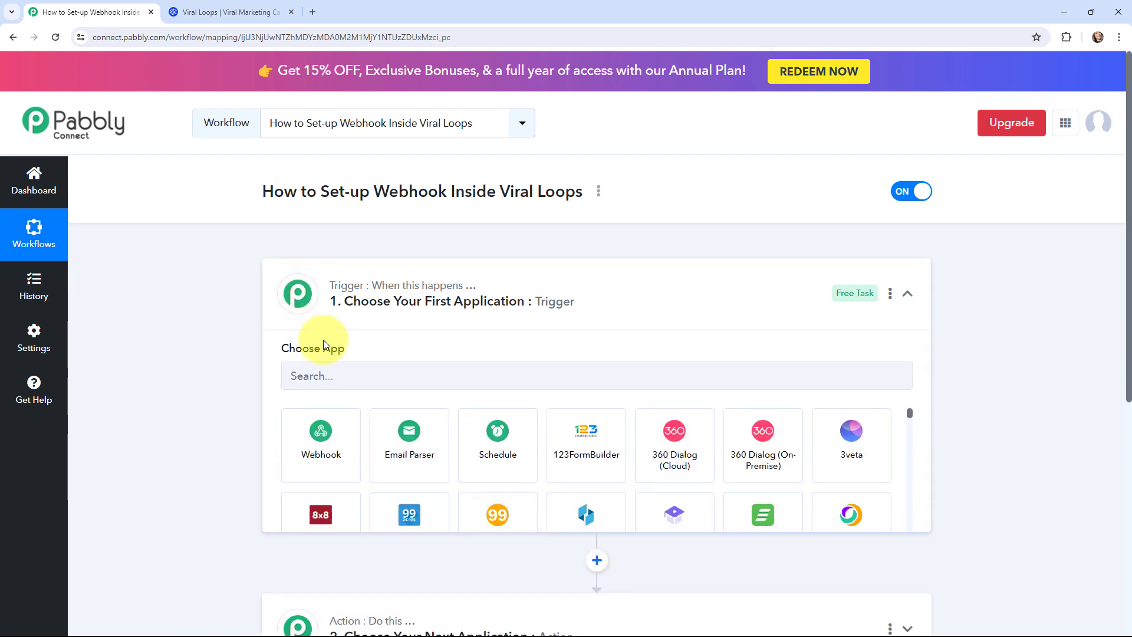
pyautogui.click(346, 375)
pyautogui.write('vira')
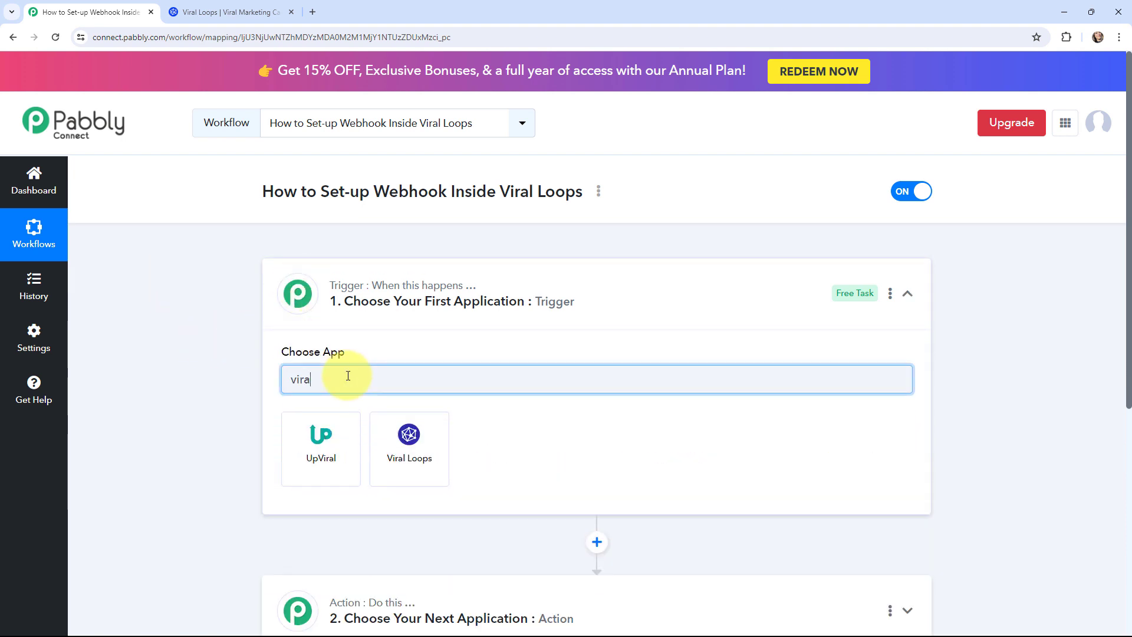
pyautogui.write('l loops')
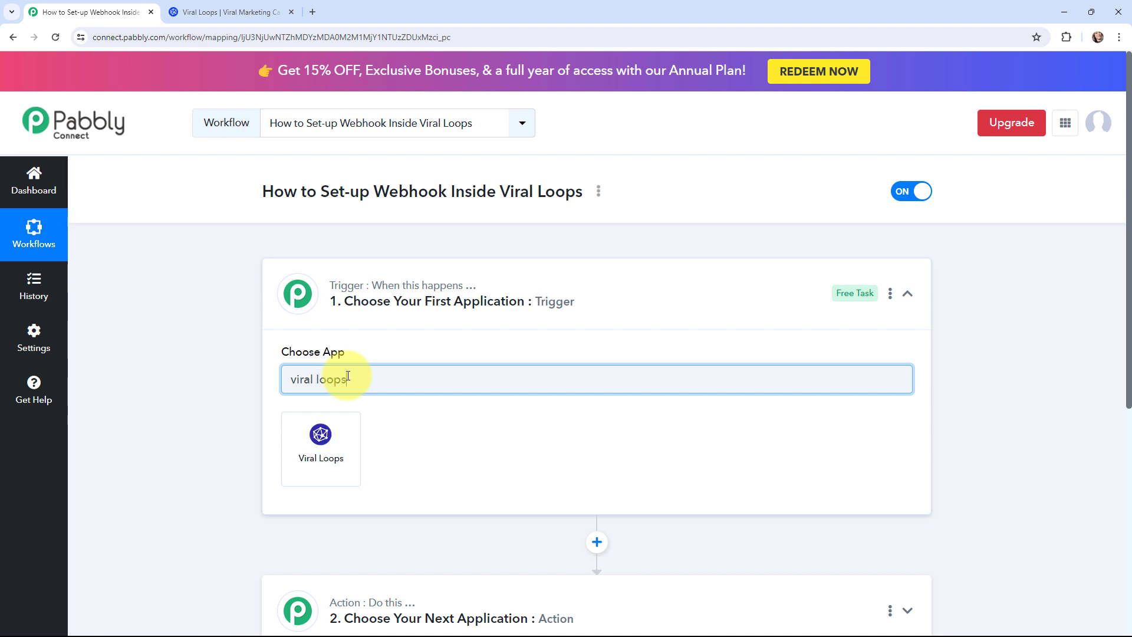
pyautogui.click(326, 427)
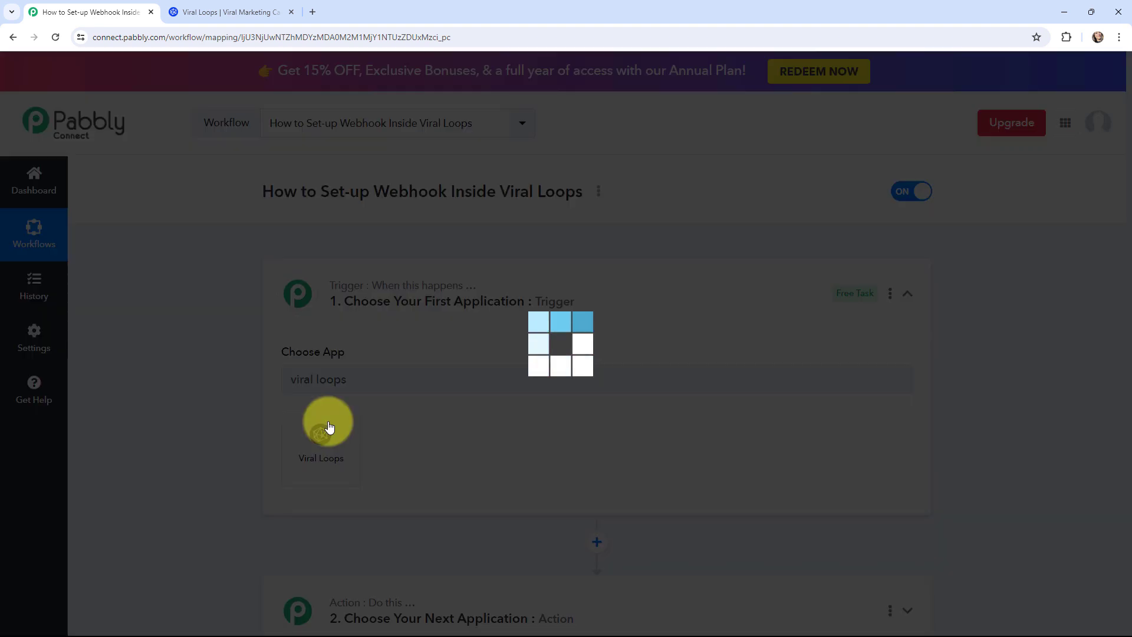
# Step: Set the trigger event to New Participant and review the setup instructions under the webhook URL
pyautogui.click(311, 443)
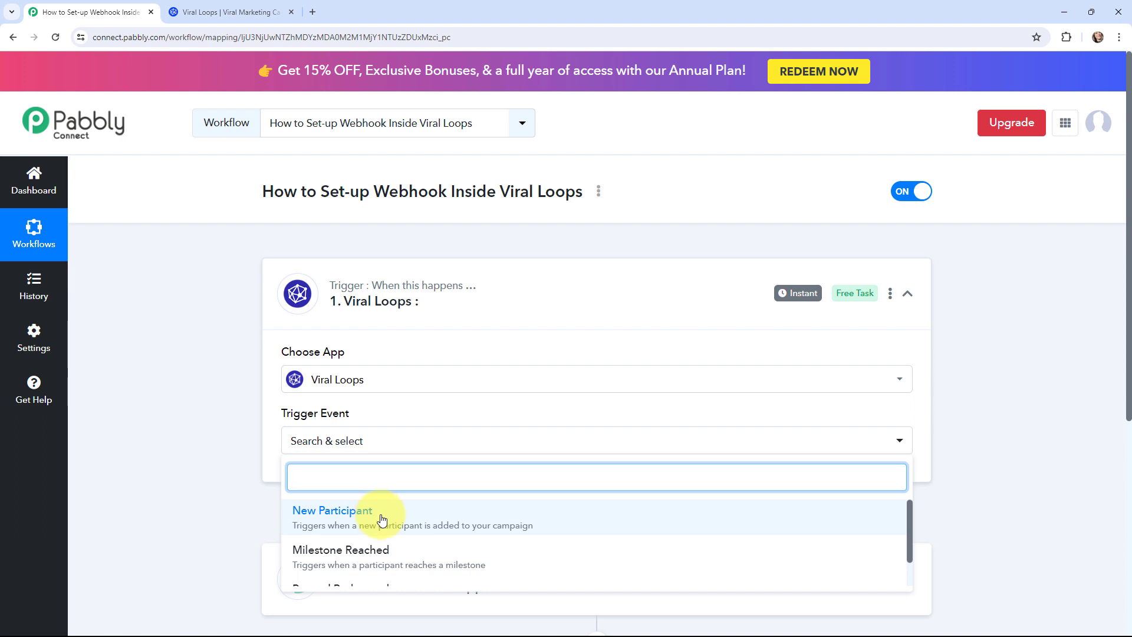
pyautogui.scroll(-1, 380, 518)
pyautogui.scroll(1, 383, 534)
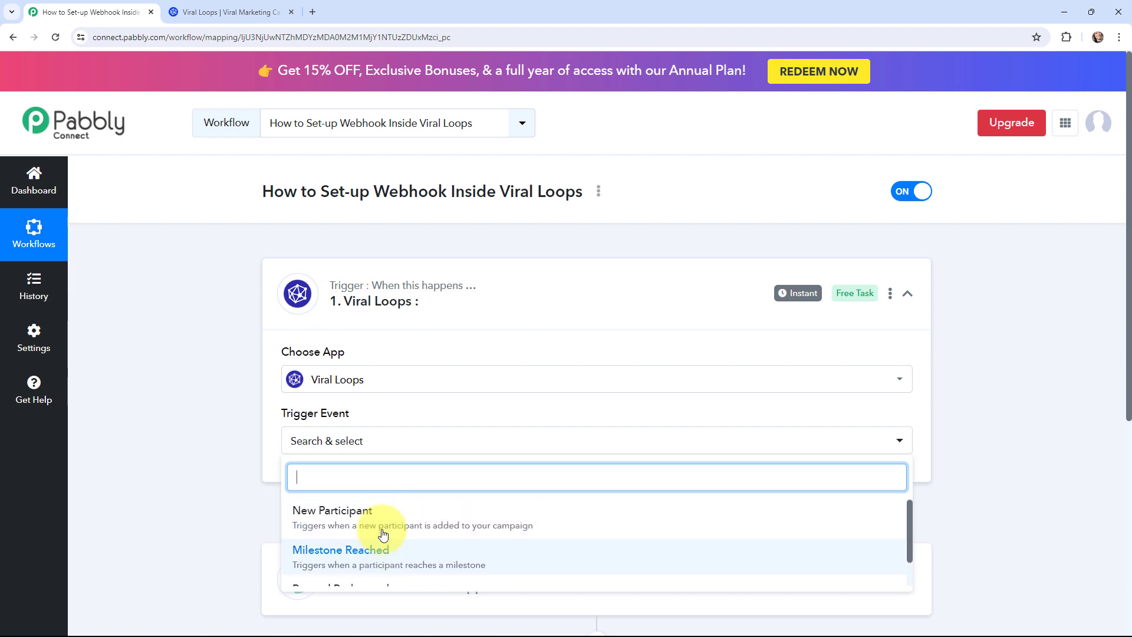
pyautogui.click(358, 516)
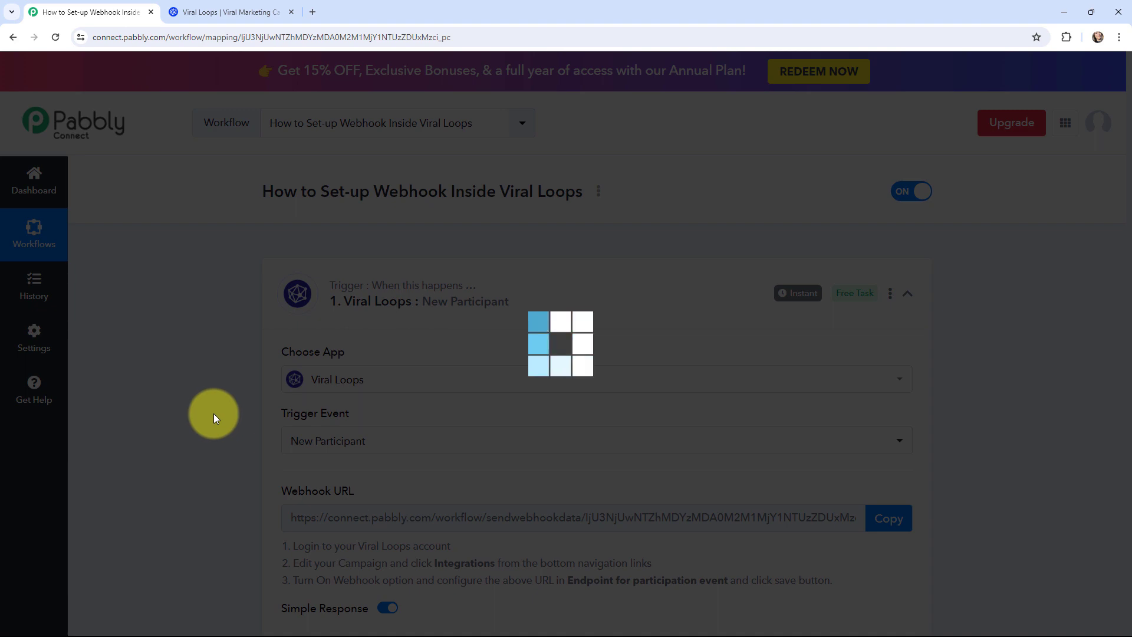
pyautogui.scroll(-2, 214, 413)
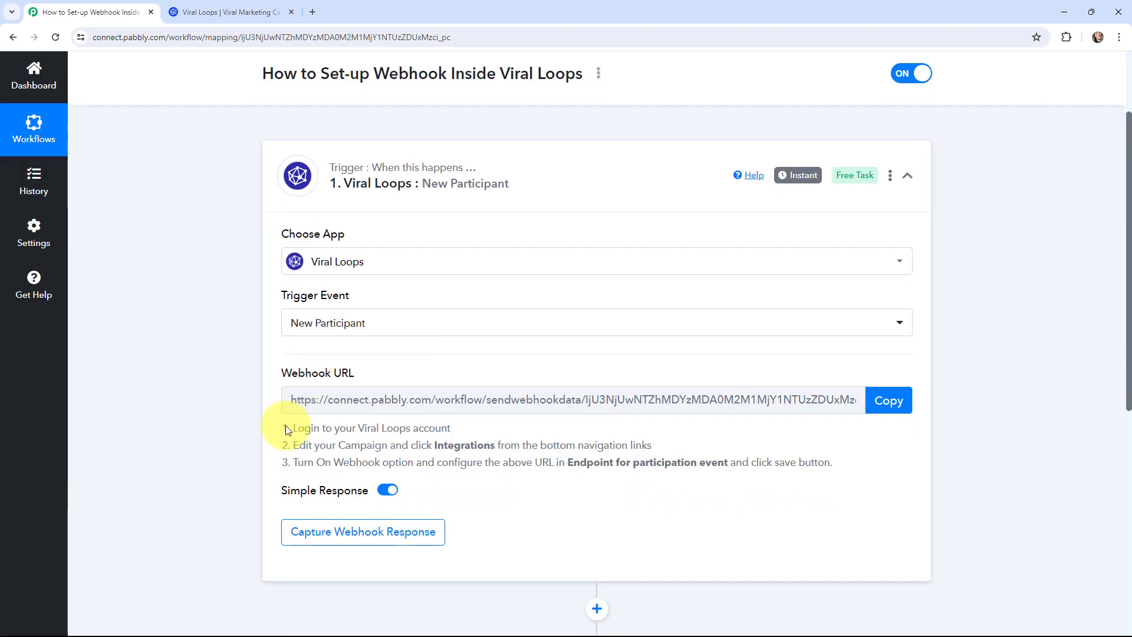
pyautogui.moveTo(292, 433); pyautogui.dragTo(718, 476)
pyautogui.moveTo(840, 465); pyautogui.dragTo(839, 461)
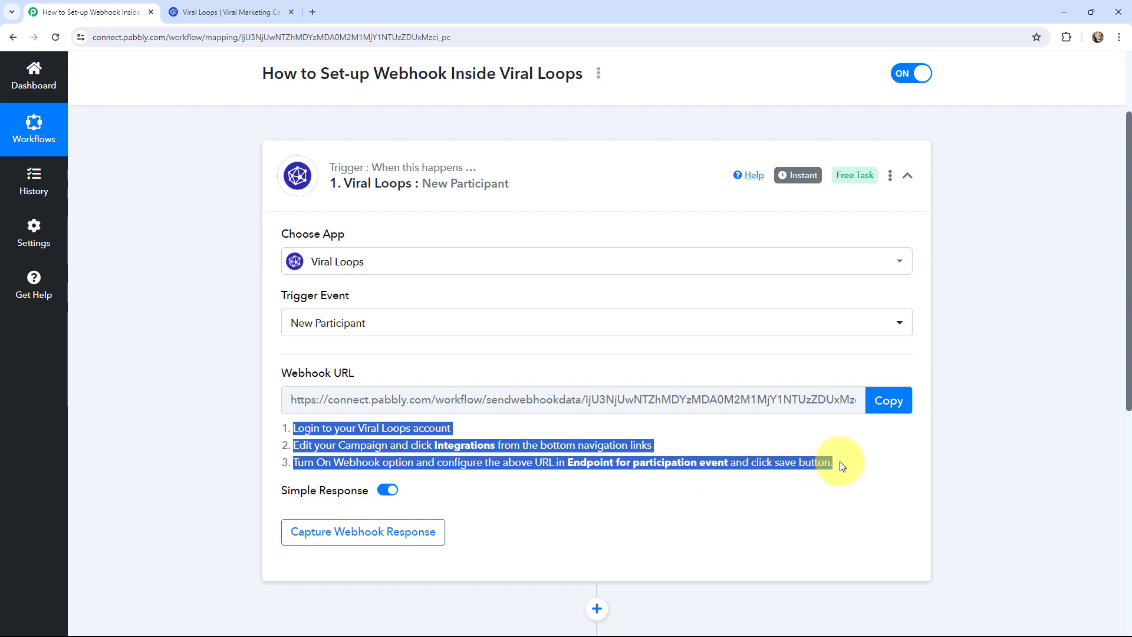
pyautogui.click(237, 403)
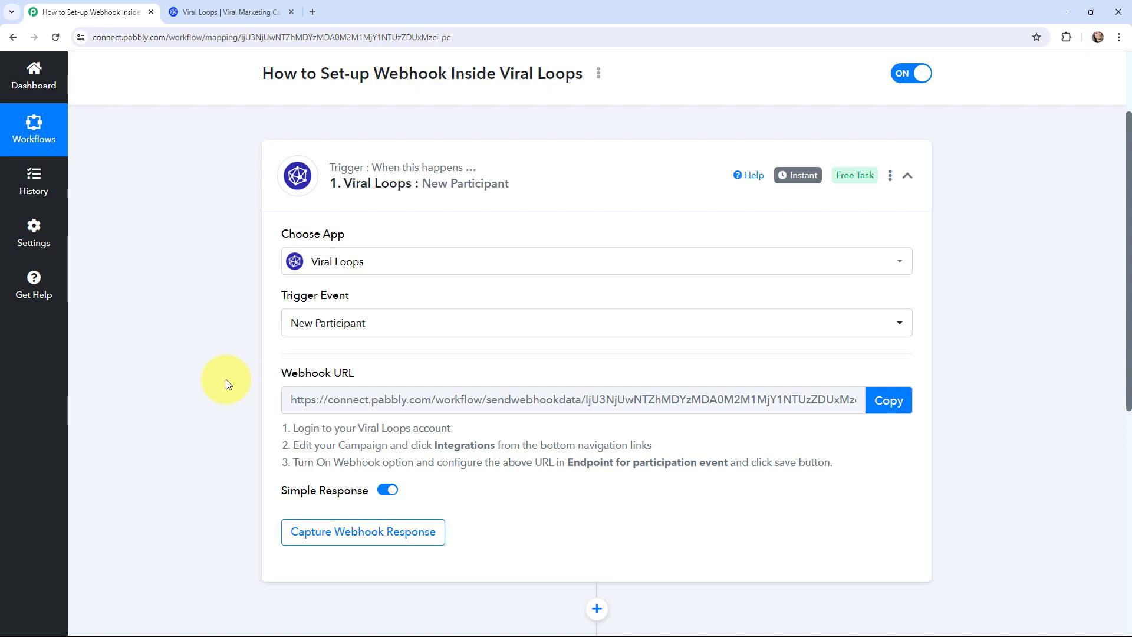
# Step: Switch to Viral Loops, edit the Pab Integration campaign and open its Webhook integration settings
pyautogui.hotkey('ctrl', 'Tab')
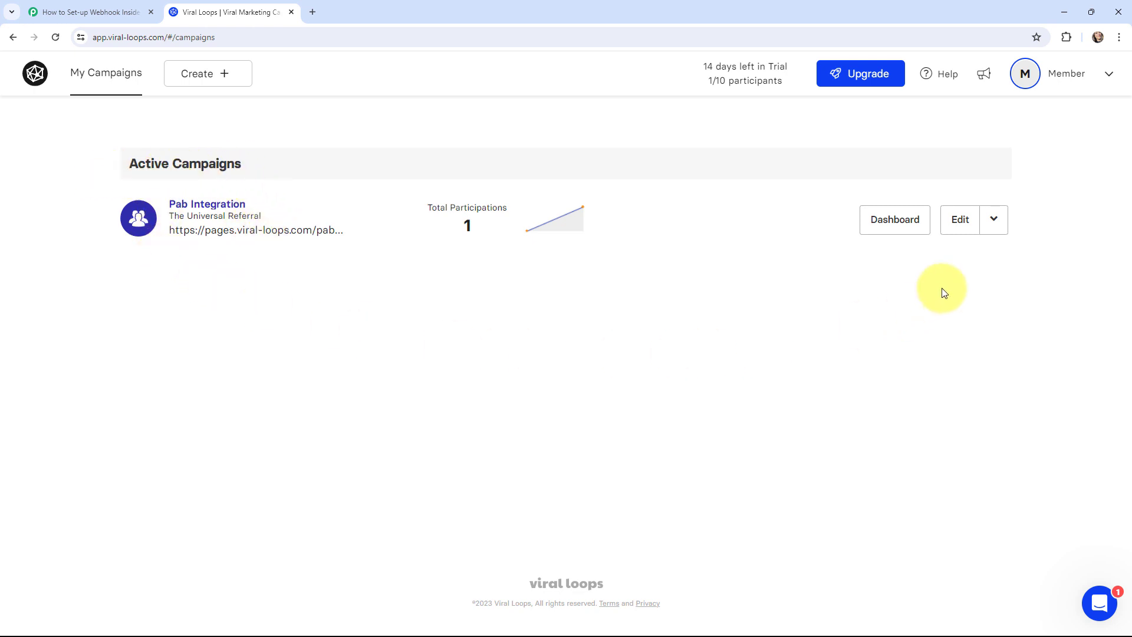
pyautogui.click(955, 223)
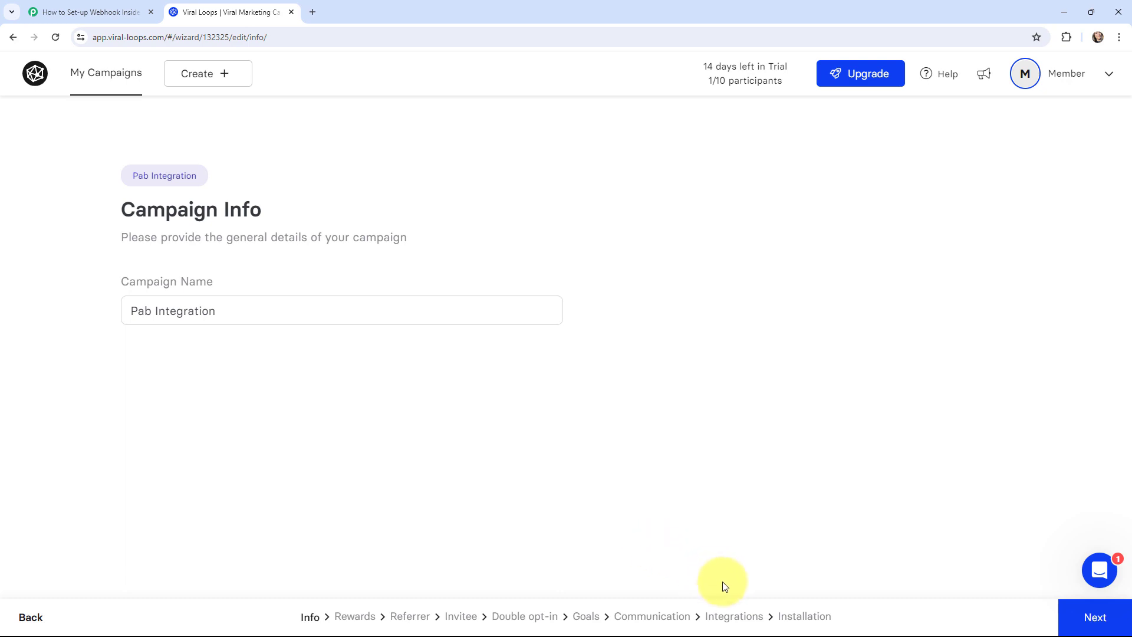
pyautogui.click(732, 618)
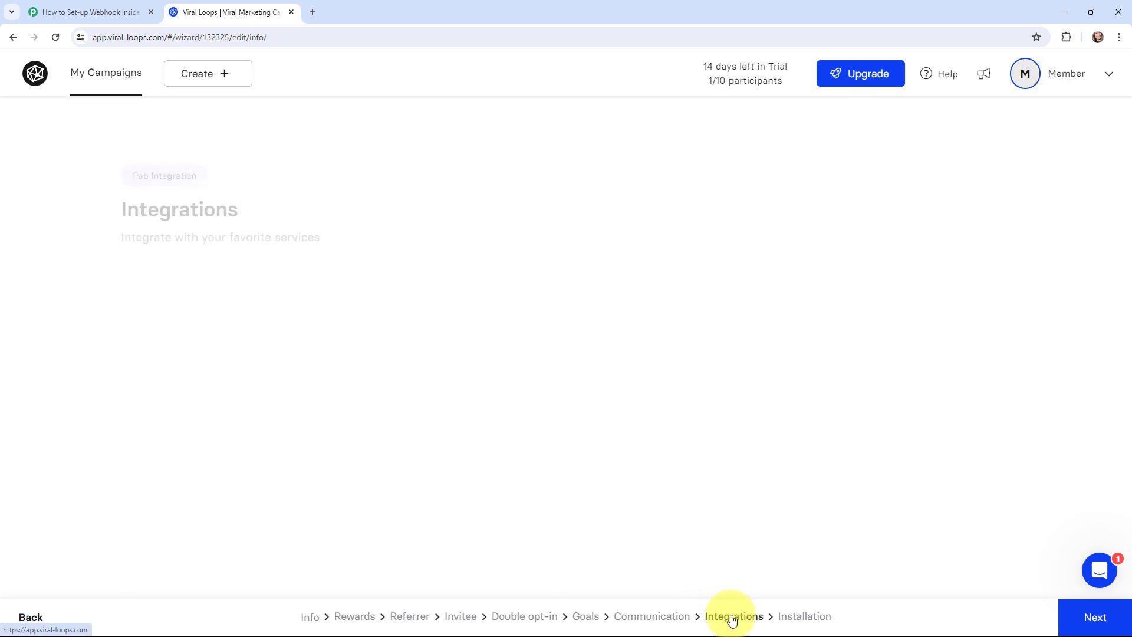
pyautogui.scroll(-10, 563, 348)
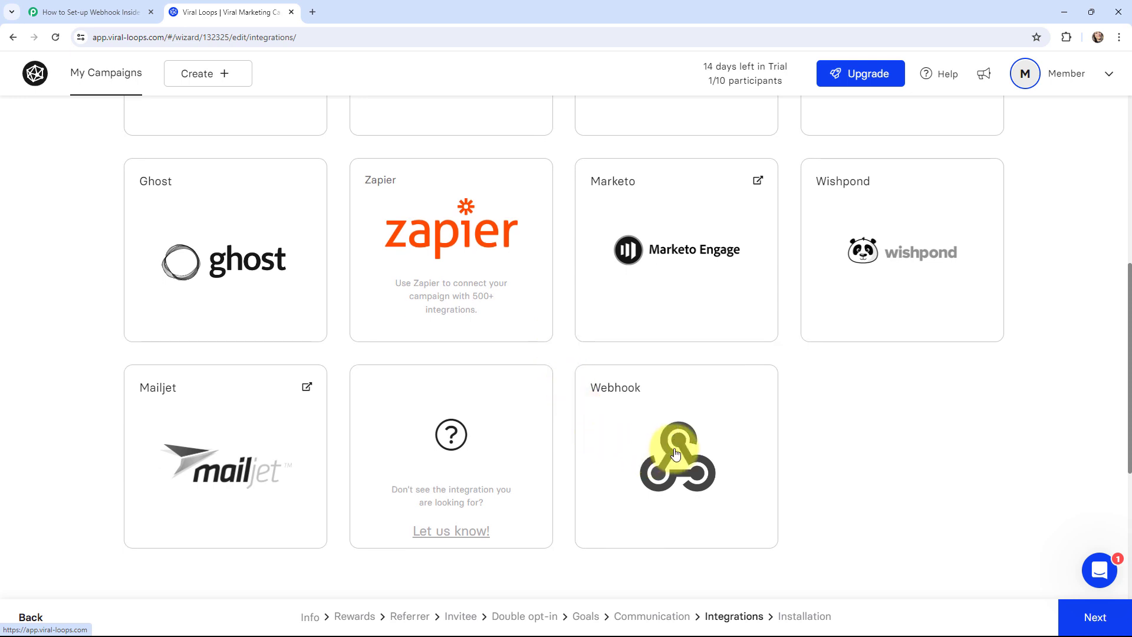
pyautogui.click(676, 453)
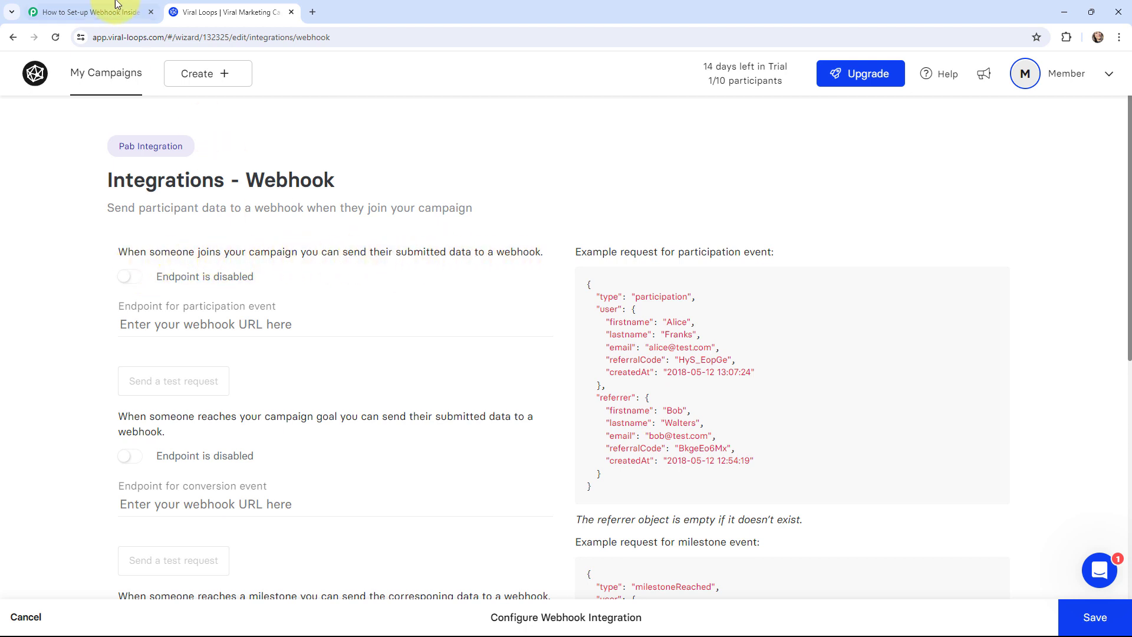
# Step: Enable the webhook endpoint for the event when someone joins the campaign
pyautogui.click(95, 12)
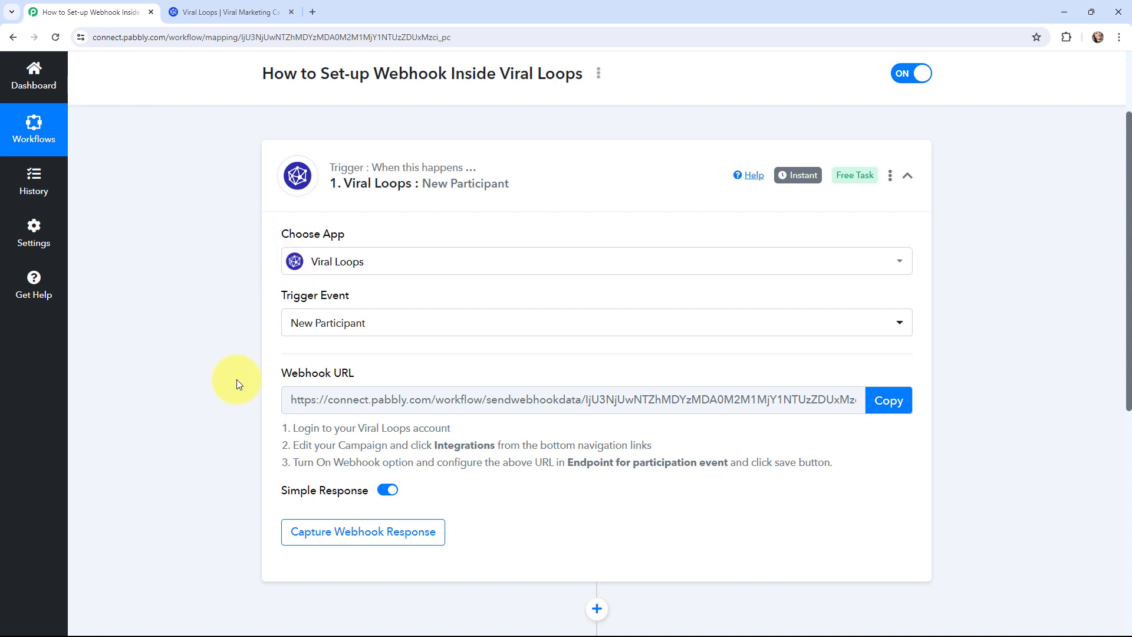
pyautogui.click(177, 12)
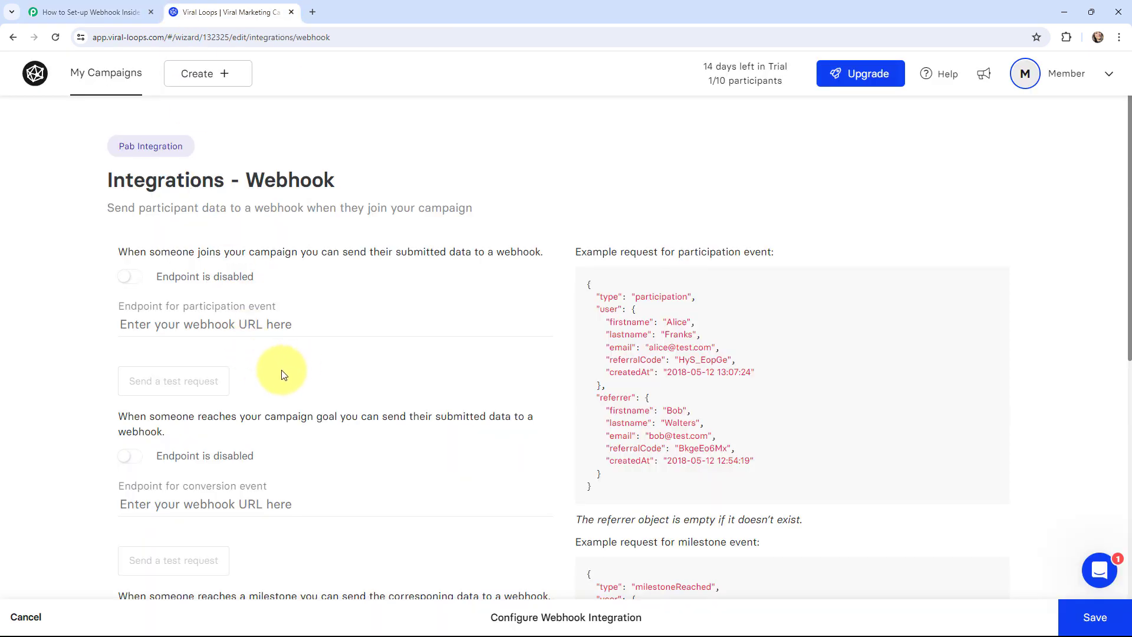
pyautogui.click(131, 277)
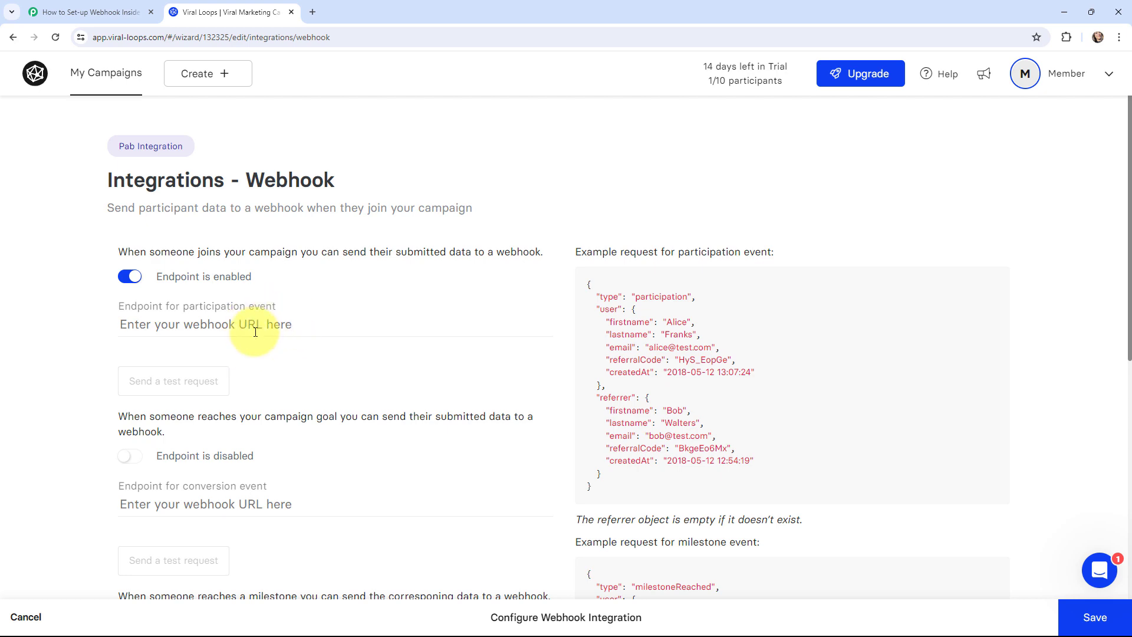
# Step: Copy the webhook URL from Pabbly Connect and paste it as the participation event endpoint in Viral Loops
pyautogui.click(74, 11)
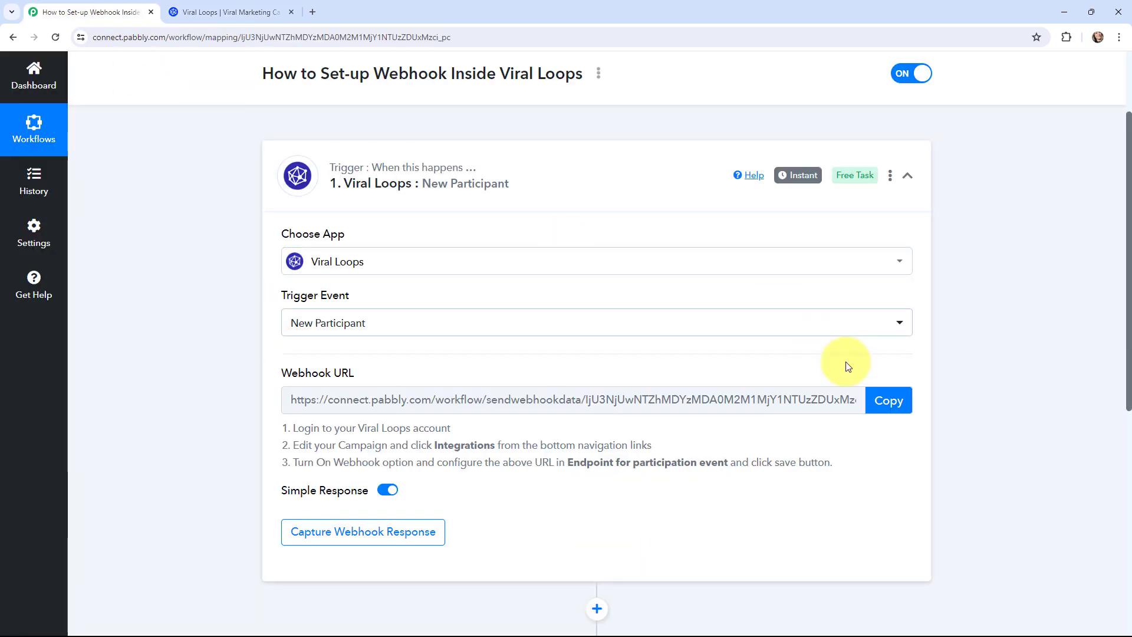
pyautogui.click(883, 400)
pyautogui.click(223, 12)
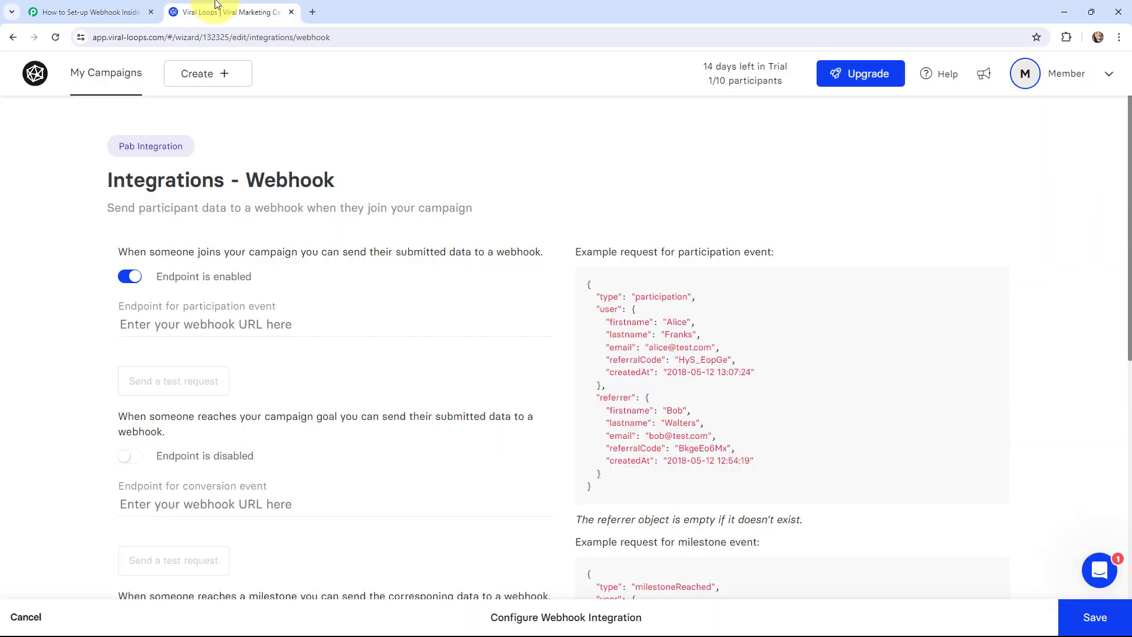
pyautogui.click(210, 326)
pyautogui.hotkey('ctrl', 'v')
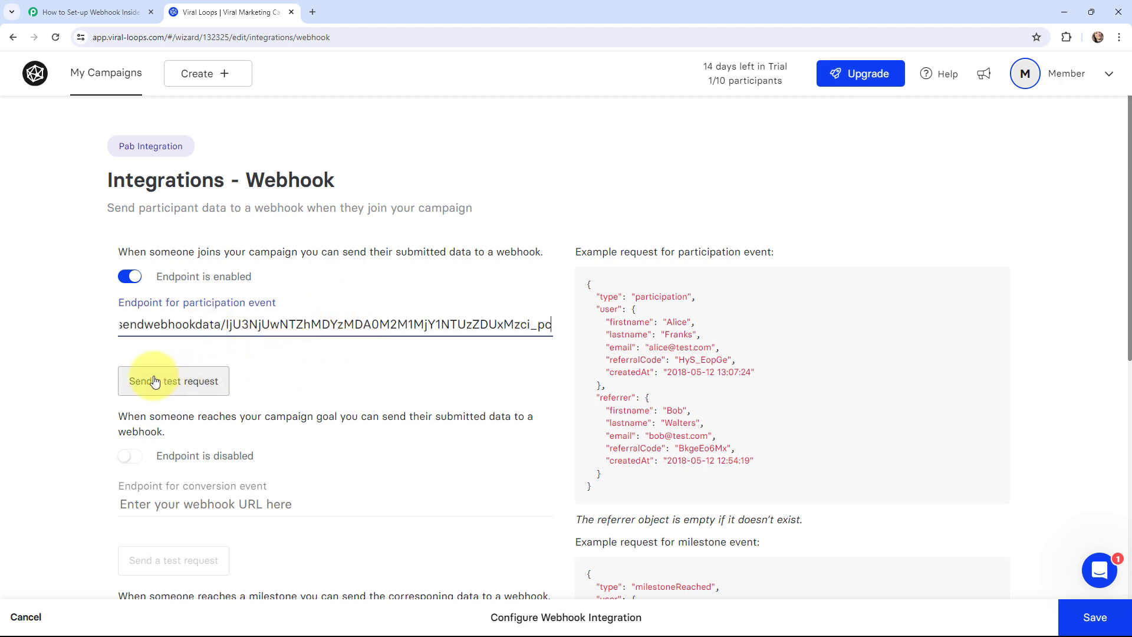
# Step: Send a test request from the participation endpoint and check the response fields received in Pabbly Connect
pyautogui.click(178, 381)
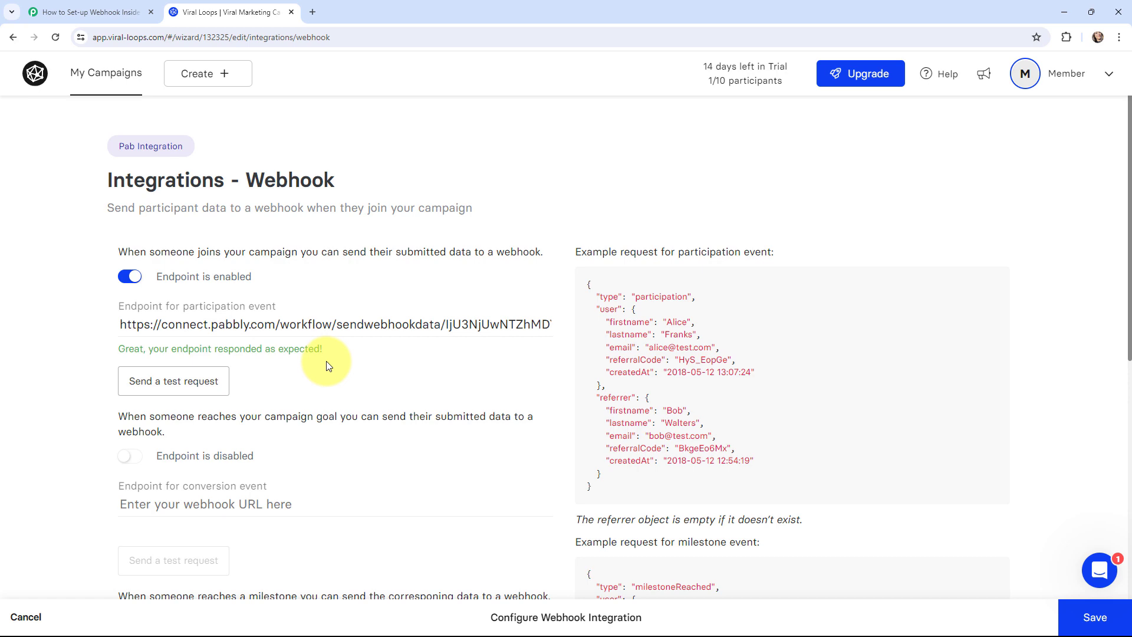
pyautogui.click(111, 9)
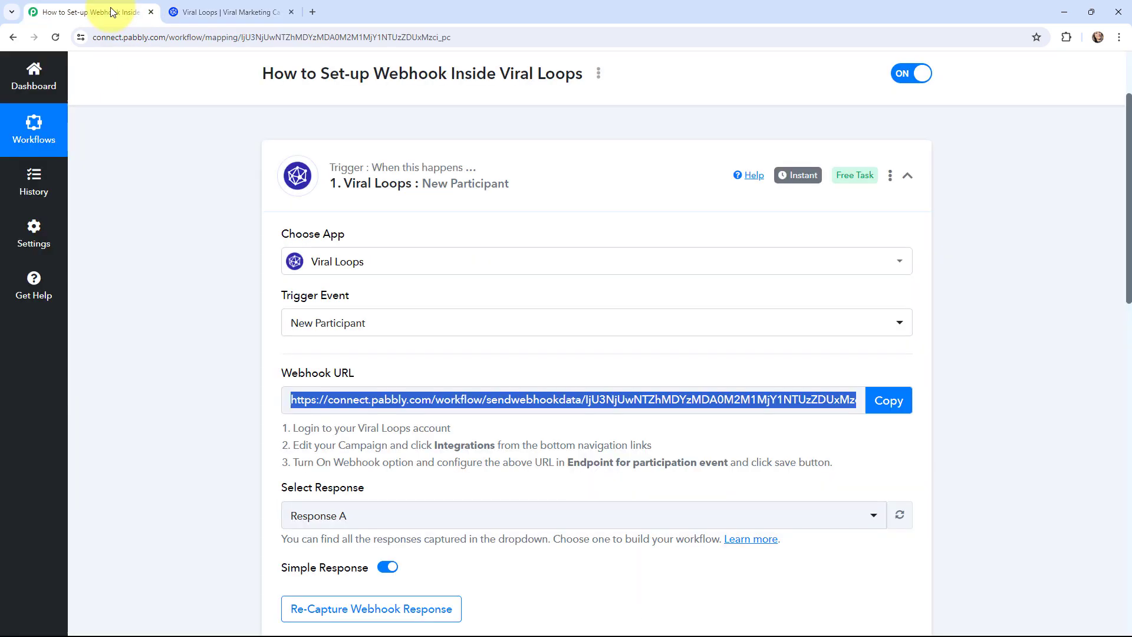
pyautogui.scroll(-8, 543, 300)
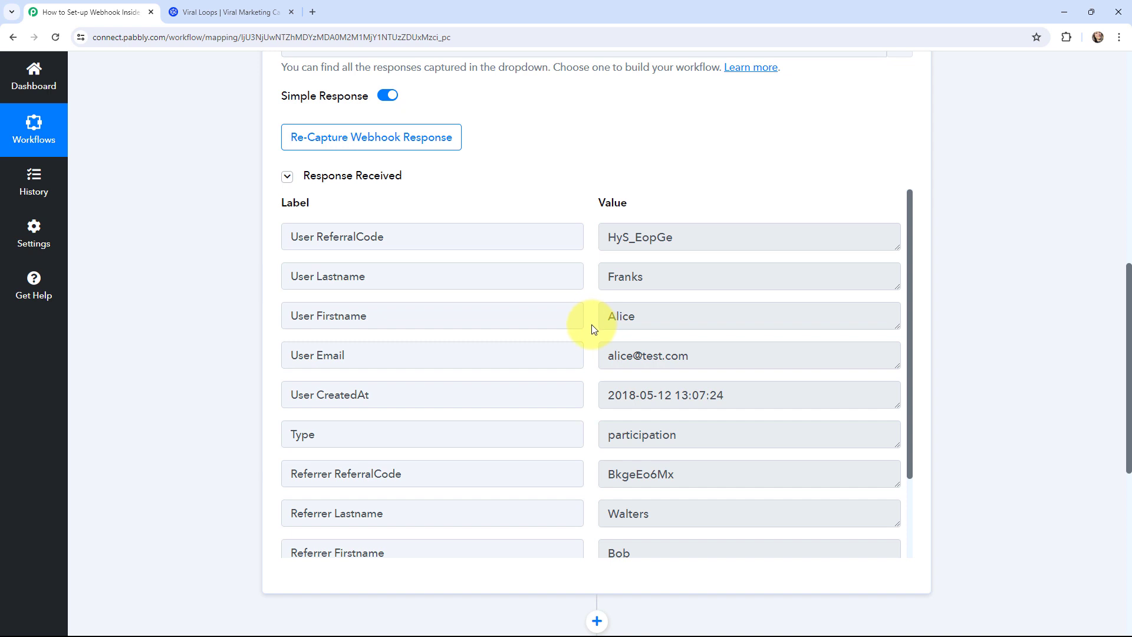
pyautogui.scroll(-1, 592, 325)
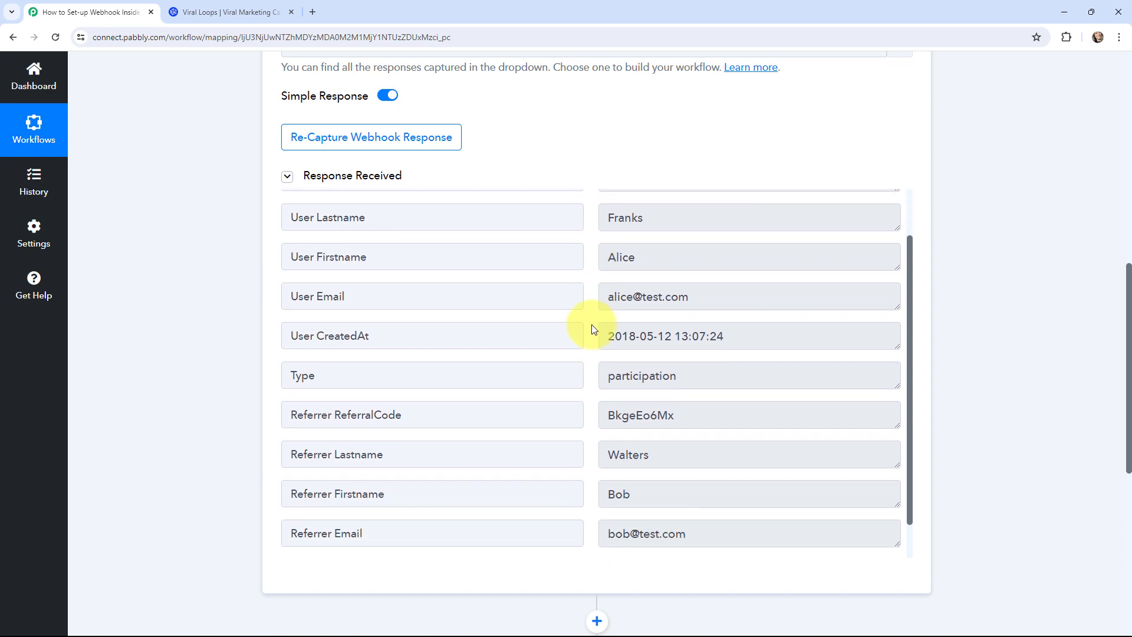
pyautogui.scroll(-1, 592, 328)
pyautogui.scroll(2, 592, 328)
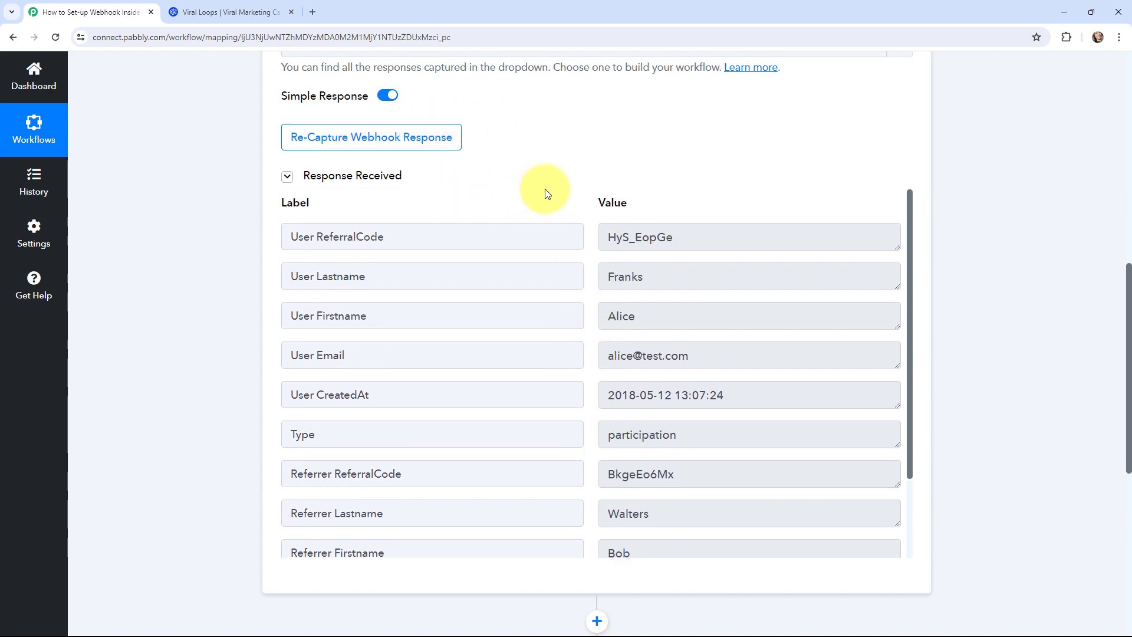
pyautogui.scroll(3, 545, 192)
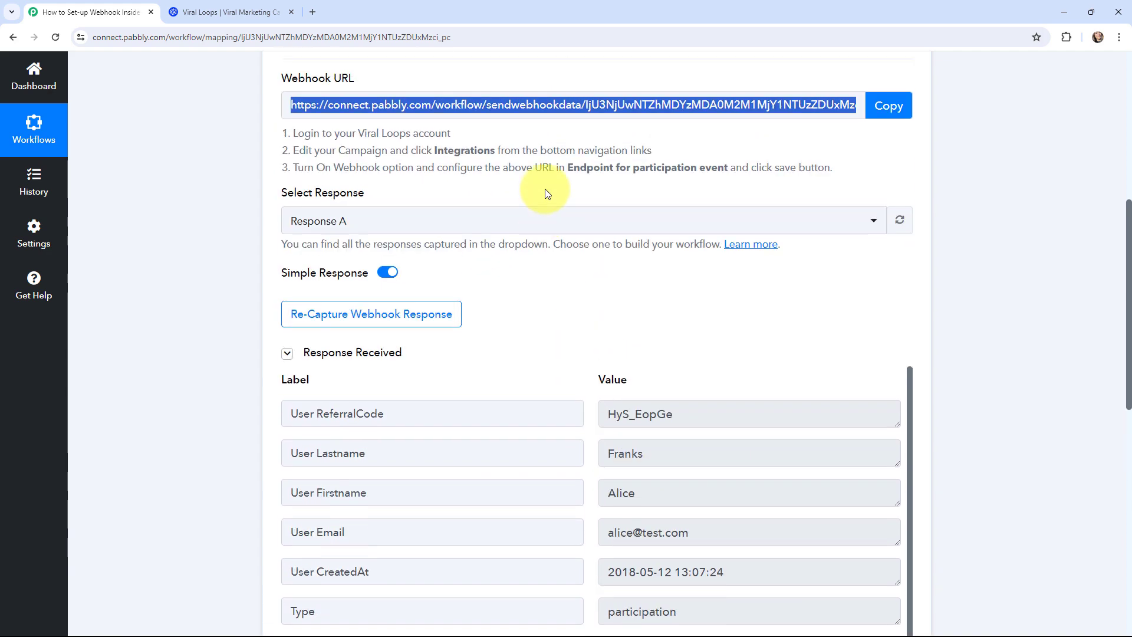
# Step: Start re-capturing the webhook response in Pabbly Connect, and save the webhook integration in Viral Loops
pyautogui.click(367, 312)
pyautogui.click(500, 427)
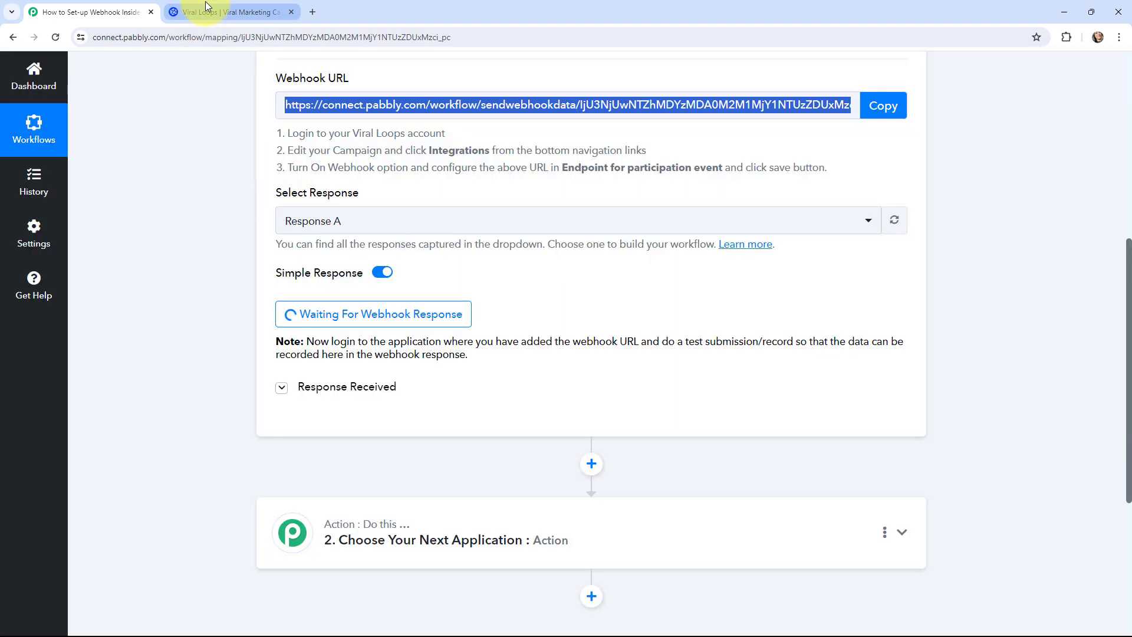
pyautogui.click(208, 6)
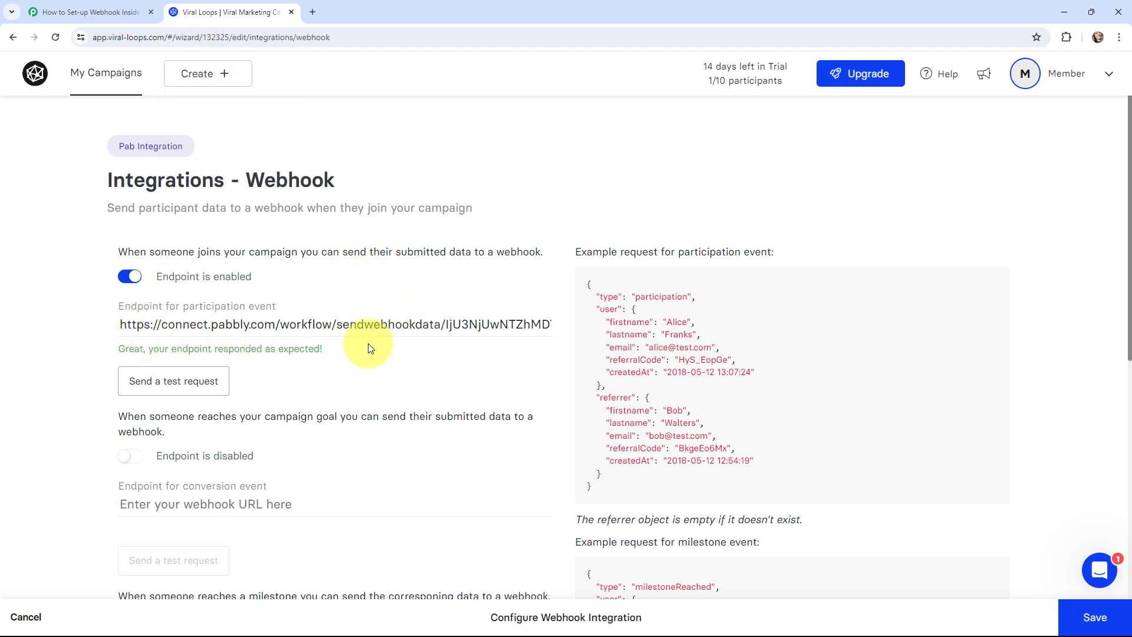
pyautogui.click(1078, 617)
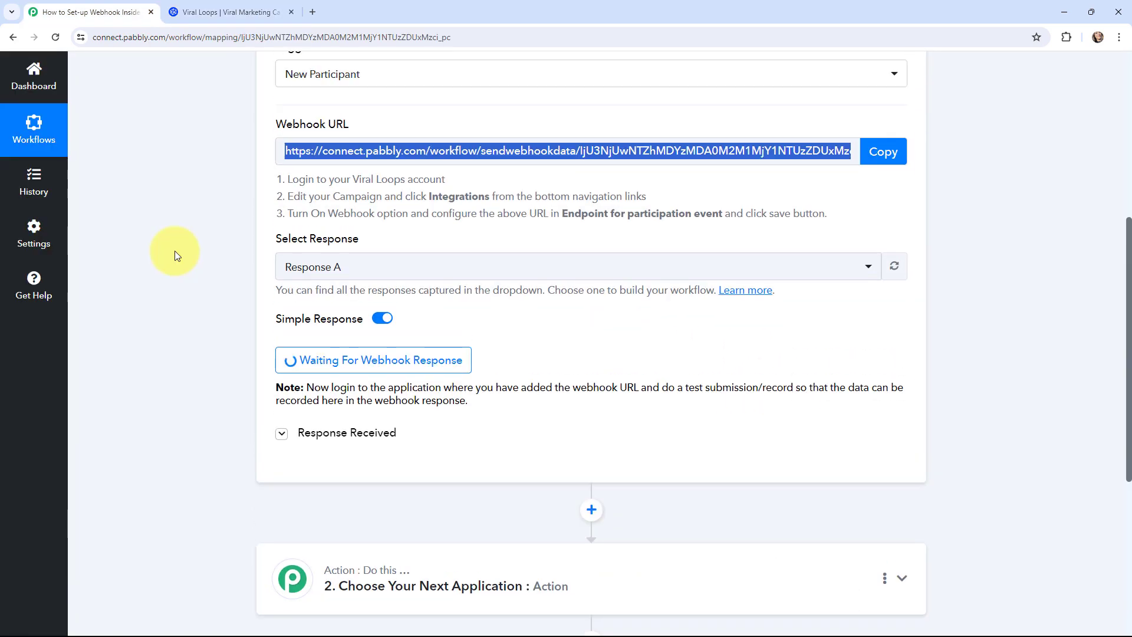
# Step: Accept the invite on the Pab Integration invitee page by submitting the form filled with the demo participant's details
pyautogui.scroll(3, 174, 250)
pyautogui.scroll(-1, 174, 250)
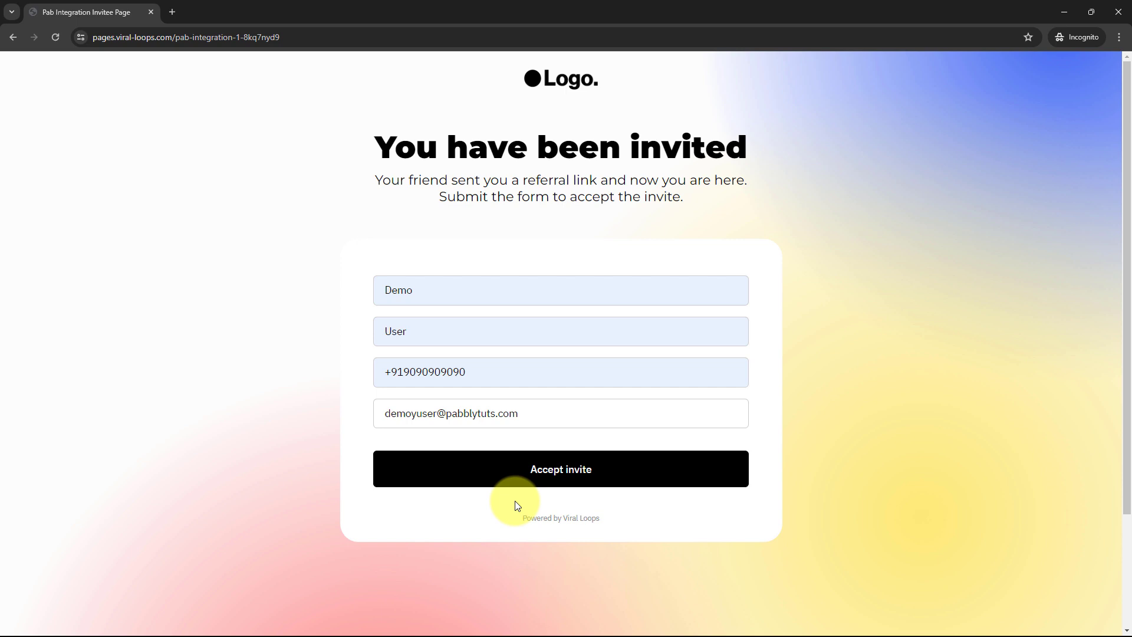
pyautogui.click(557, 474)
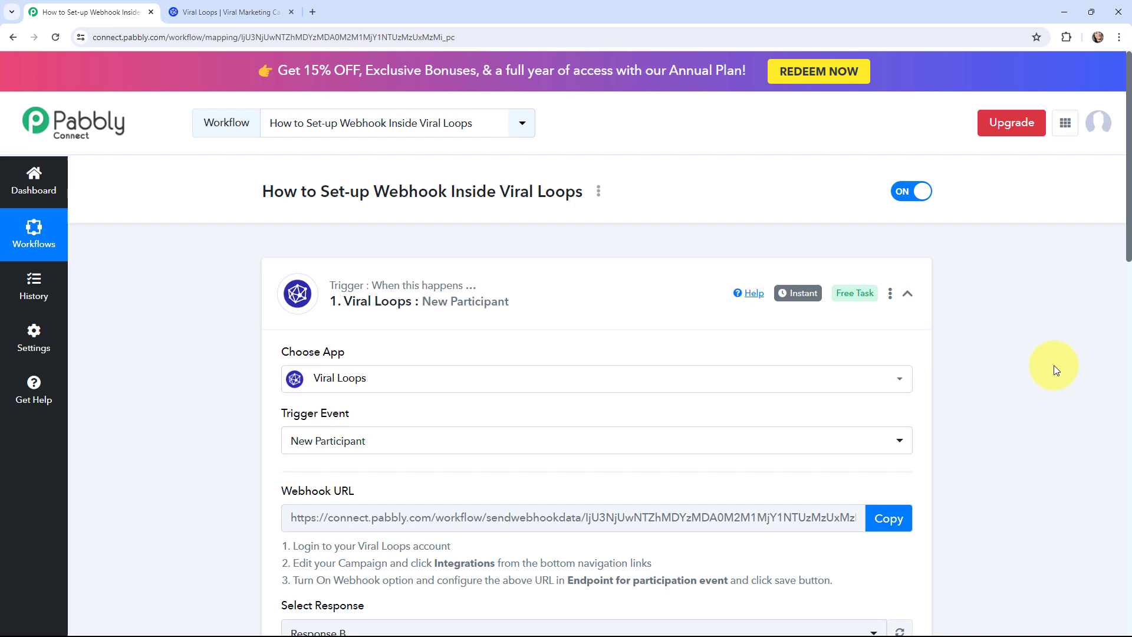
# Step: Examine the new participant's details in the webhook response captured in Pabbly Connect
pyautogui.scroll(-10, 1053, 365)
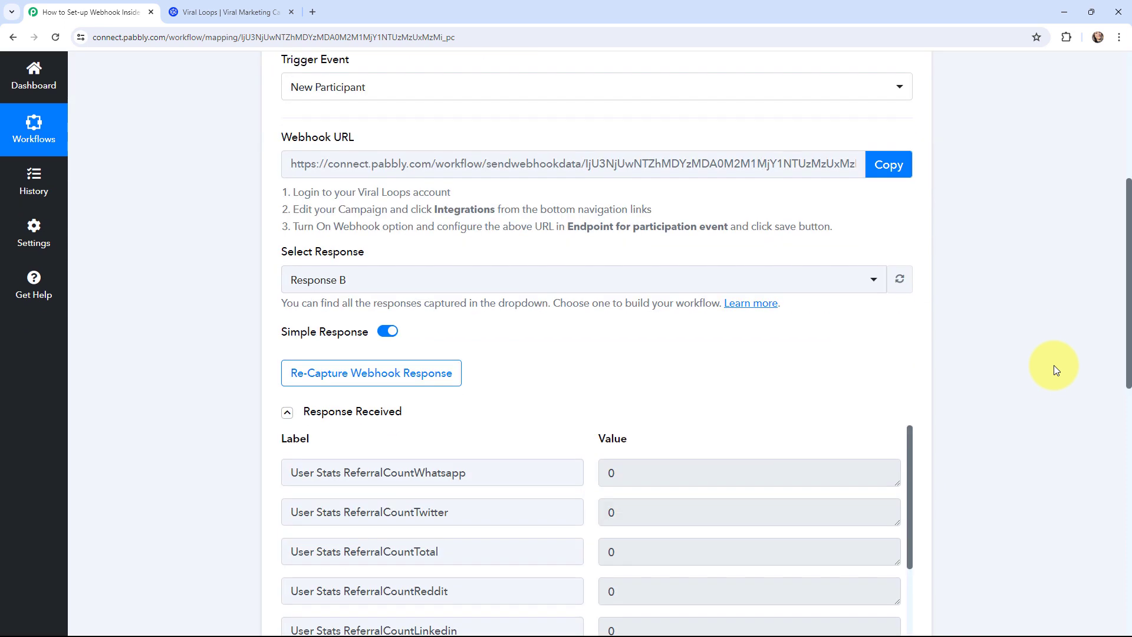
pyautogui.scroll(-1, 838, 345)
pyautogui.scroll(-8, 837, 344)
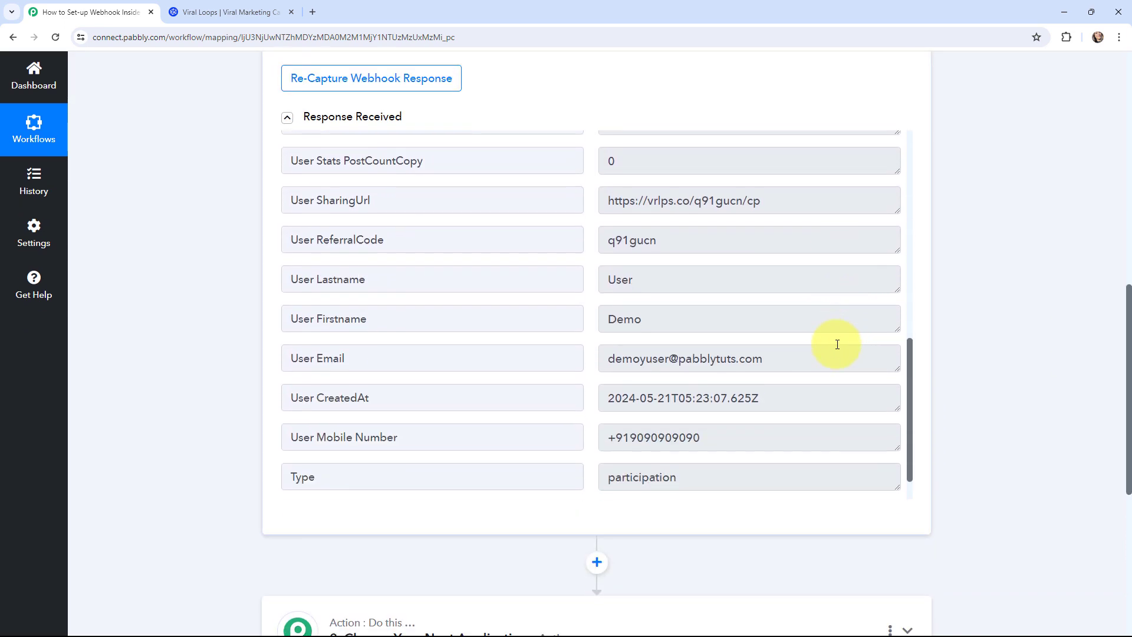
# Step: Check the Type and ApiToken fields at the end of the webhook response captured in the Viral Loops trigger
pyautogui.scroll(-1, 837, 344)
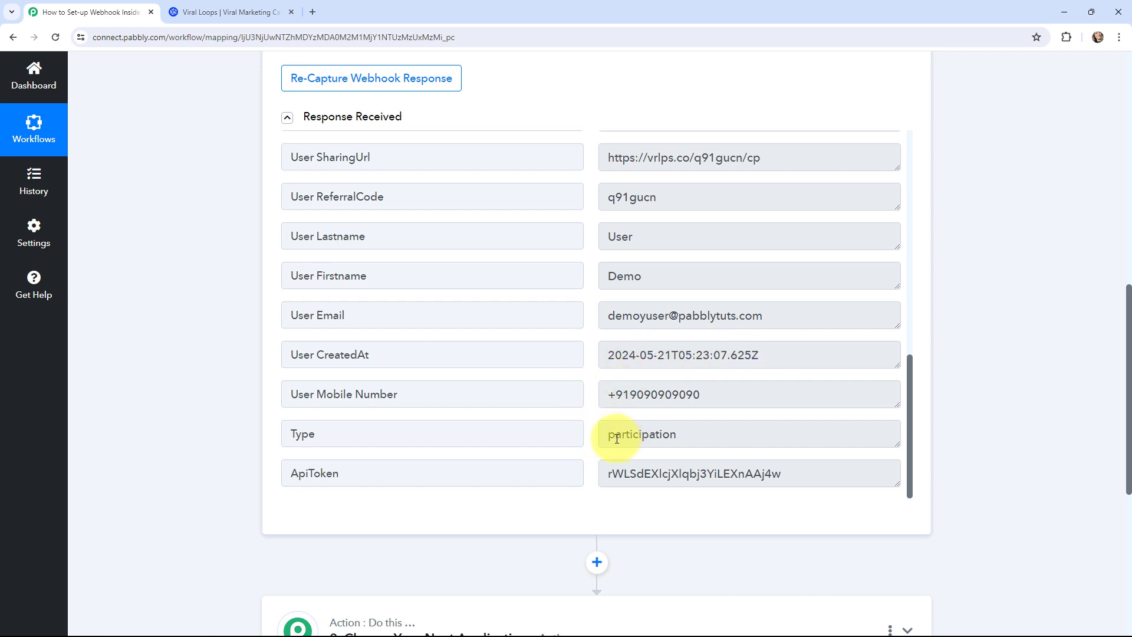
pyautogui.moveTo(607, 435); pyautogui.dragTo(682, 435)
pyautogui.click(1022, 438)
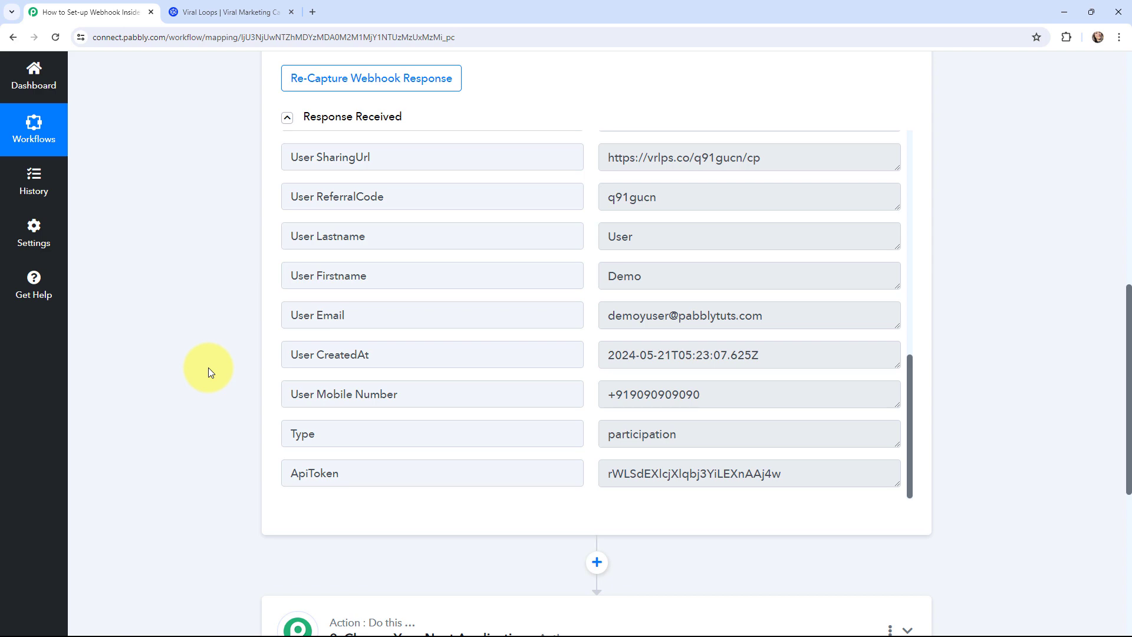
pyautogui.scroll(10, 208, 366)
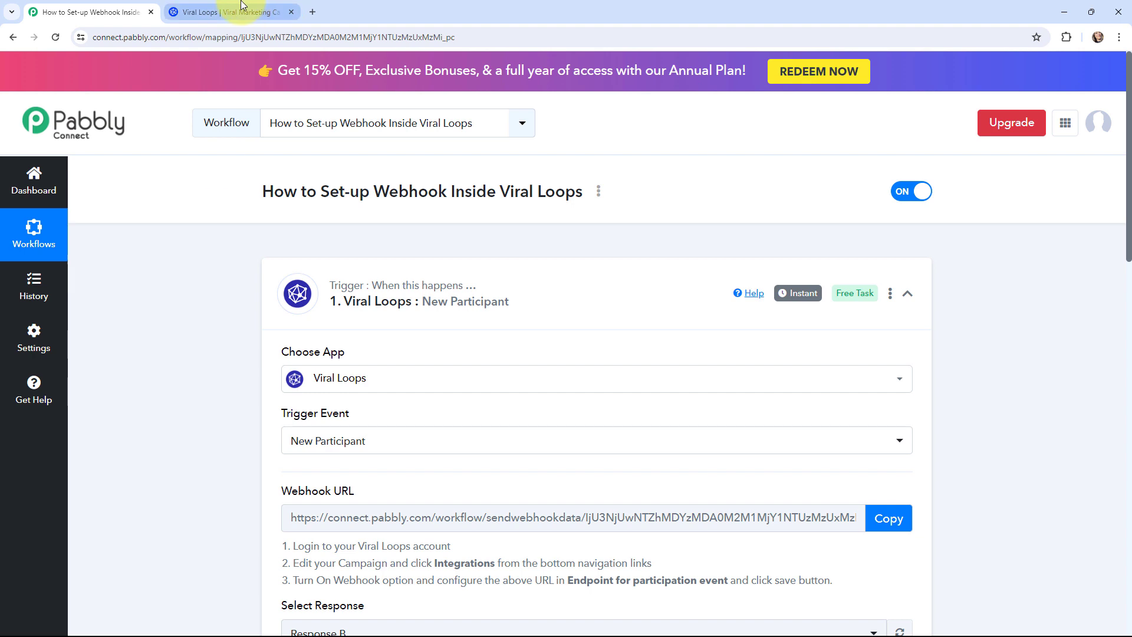
# Step: Switch to Viral Loops, open the Pab Integration campaign's dashboard and examine the new participant's entry in the Participants list
pyautogui.click(212, 11)
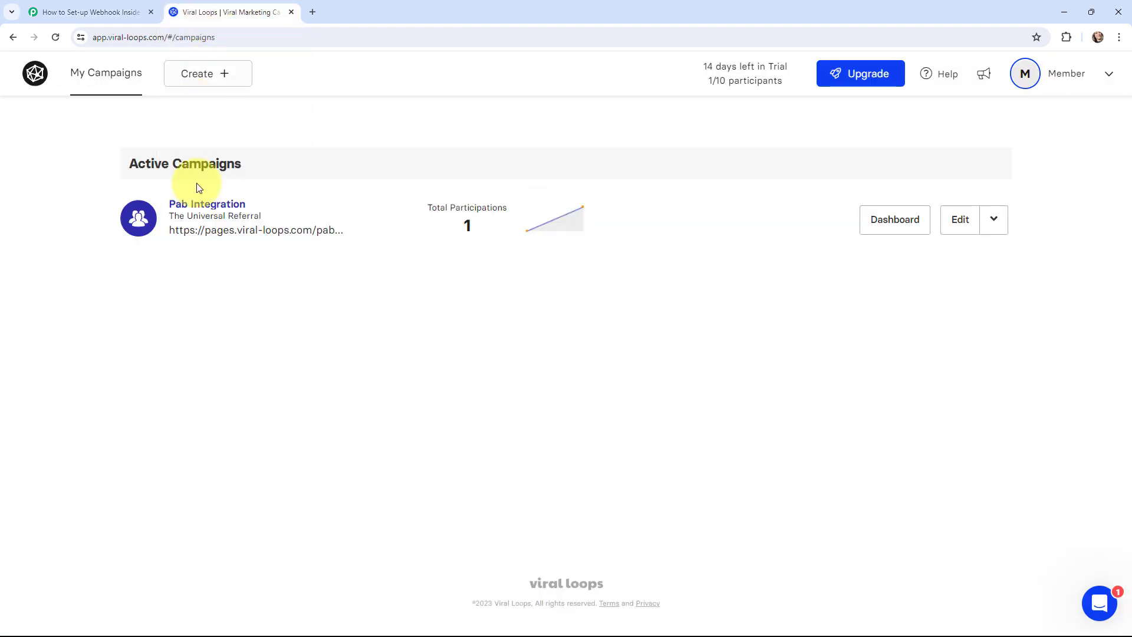
pyautogui.click(902, 219)
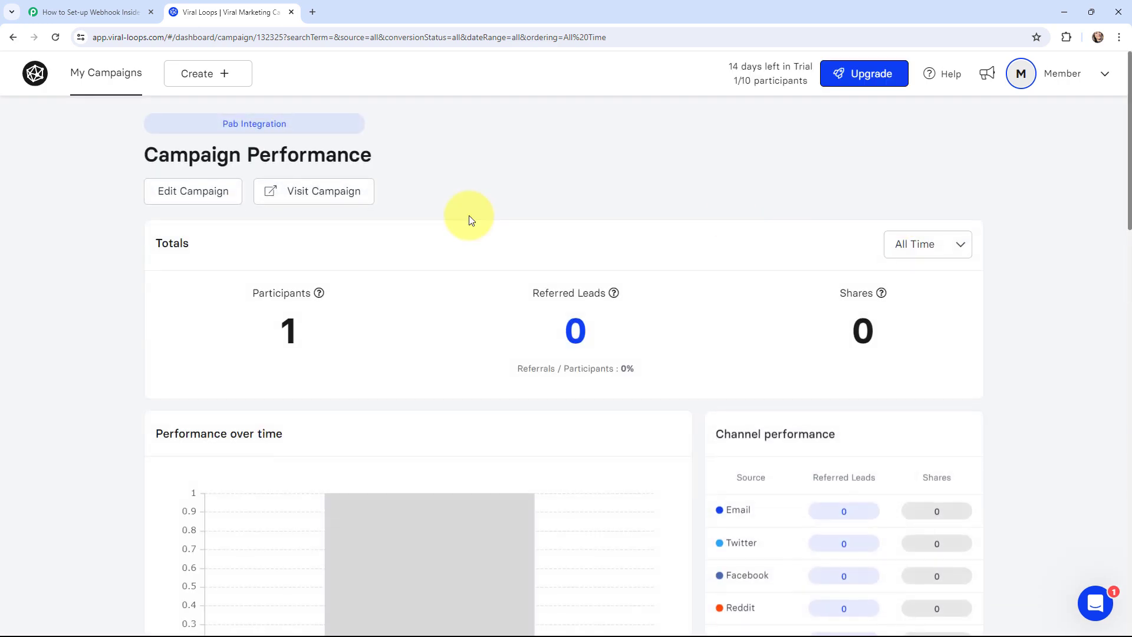
pyautogui.scroll(-13, 469, 218)
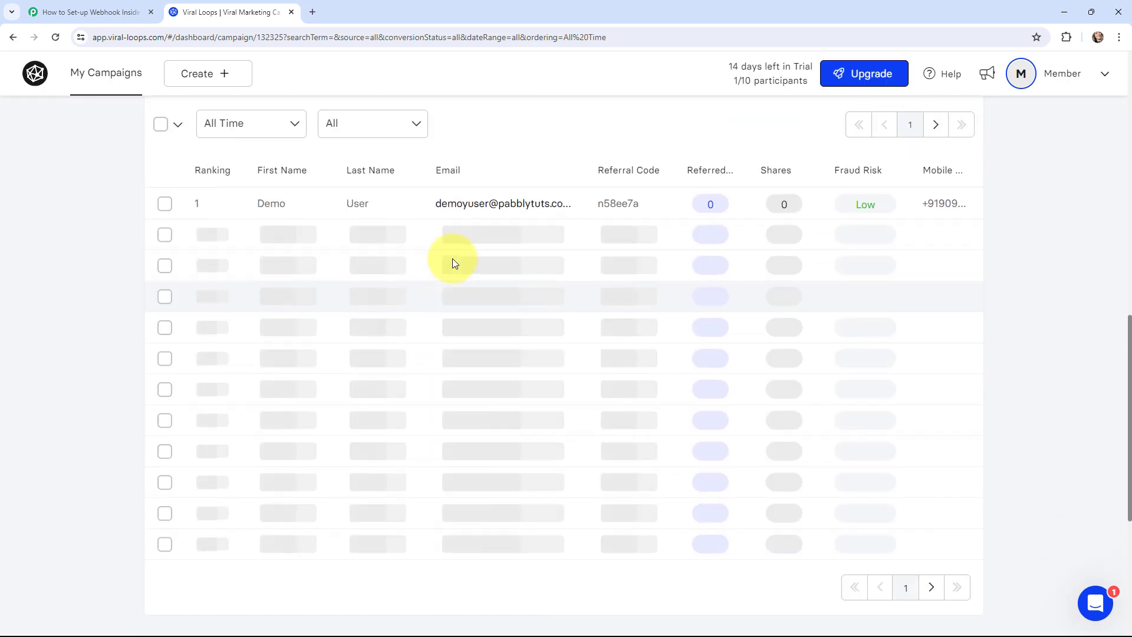
pyautogui.scroll(3, 452, 259)
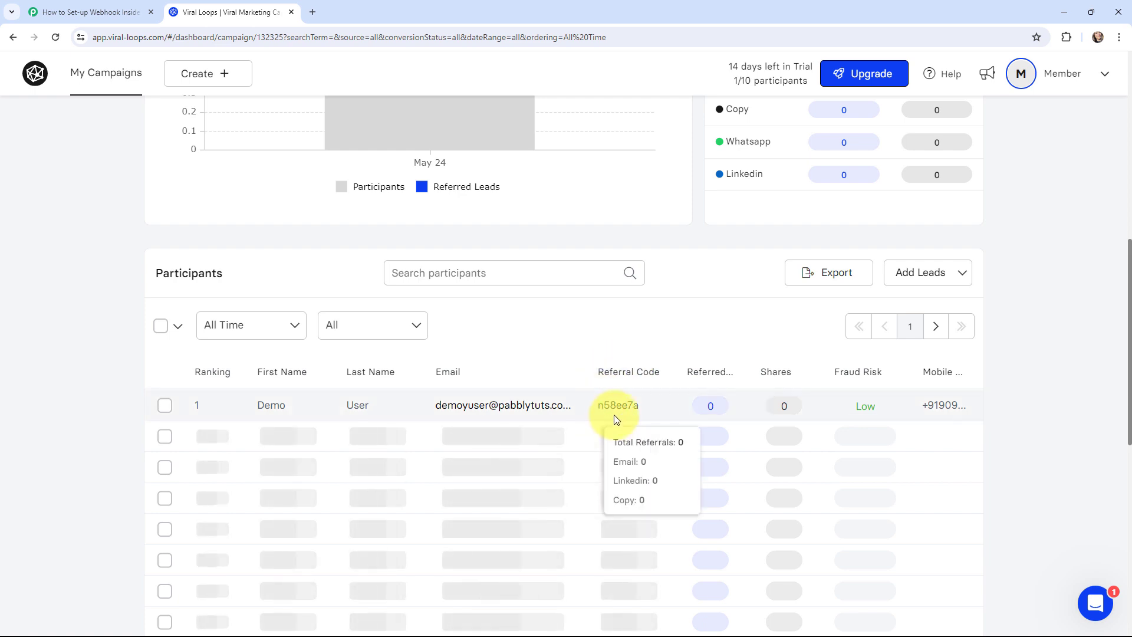
pyautogui.scroll(4, 55, 381)
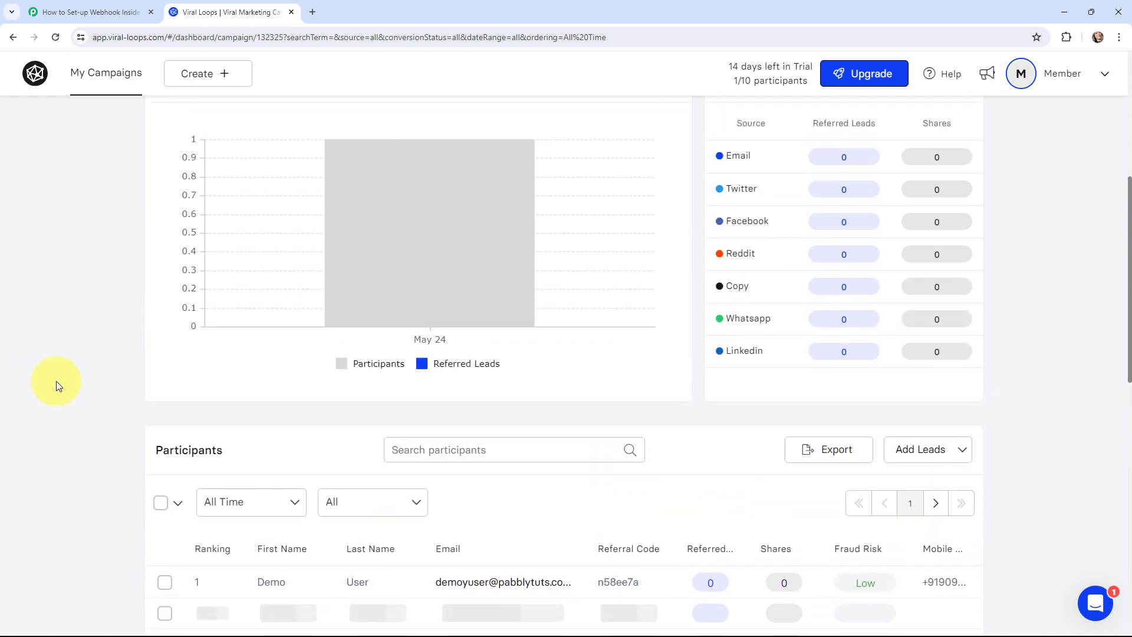
pyautogui.scroll(-2, 55, 381)
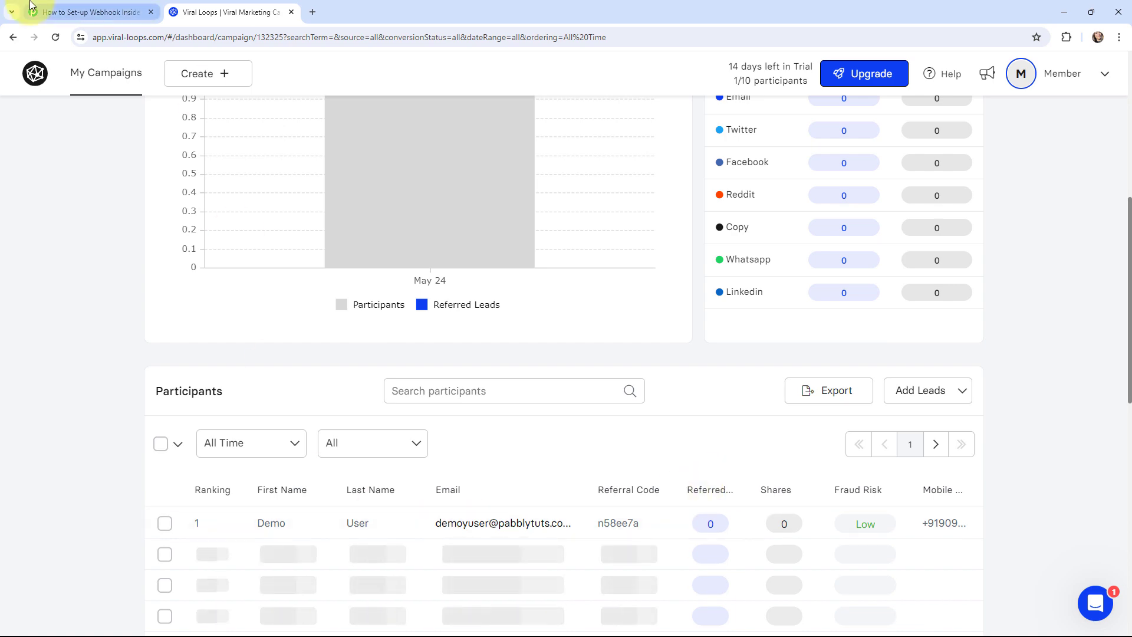
# Step: Switch back to Pabbly Connect and compare the participant's details with the captured webhook response of the trigger
pyautogui.click(74, 11)
pyautogui.scroll(-6, 155, 387)
pyautogui.scroll(-3, 154, 387)
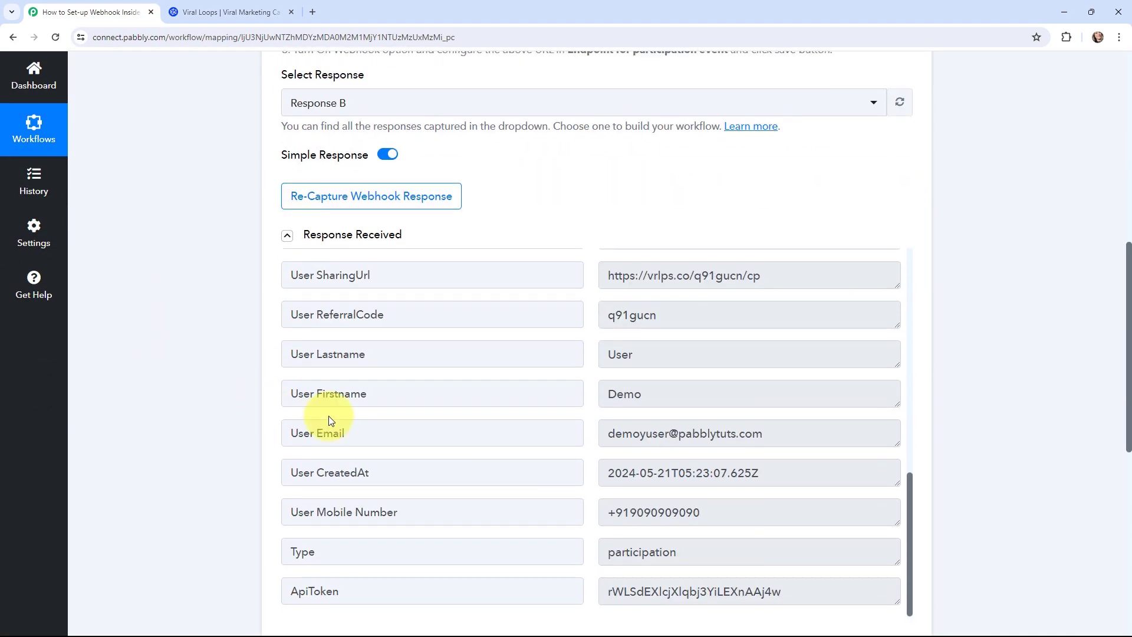
pyautogui.scroll(5, 551, 445)
pyautogui.scroll(7, 157, 352)
pyautogui.scroll(2, 157, 353)
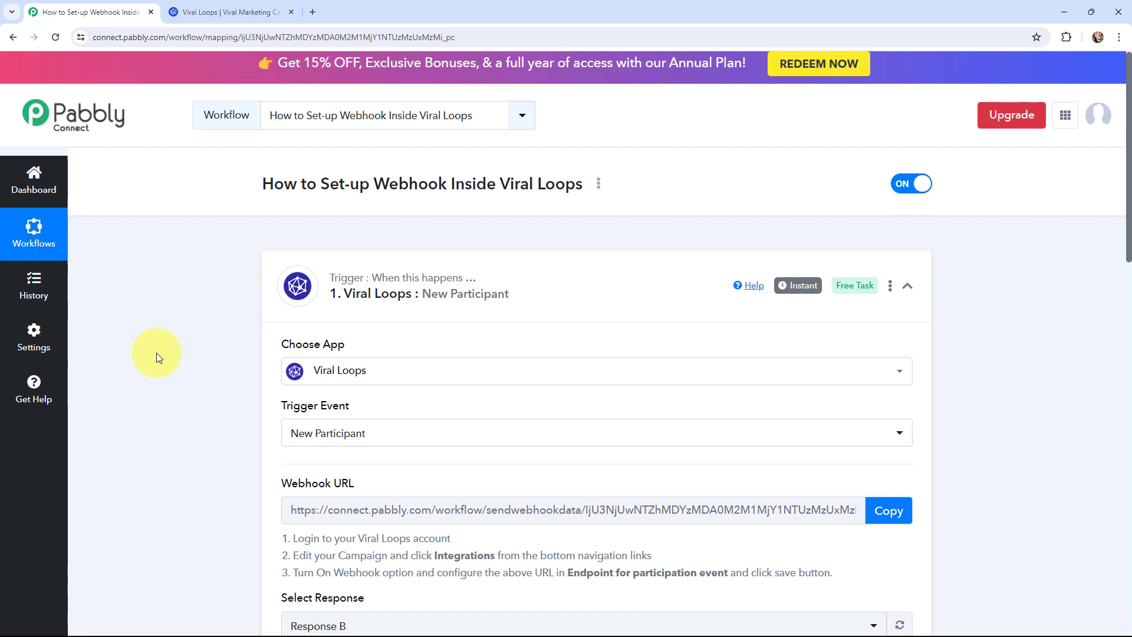
# Step: Expand the workflow's second step to view the applications available for the action, and collapse it again
pyautogui.scroll(-15, 156, 353)
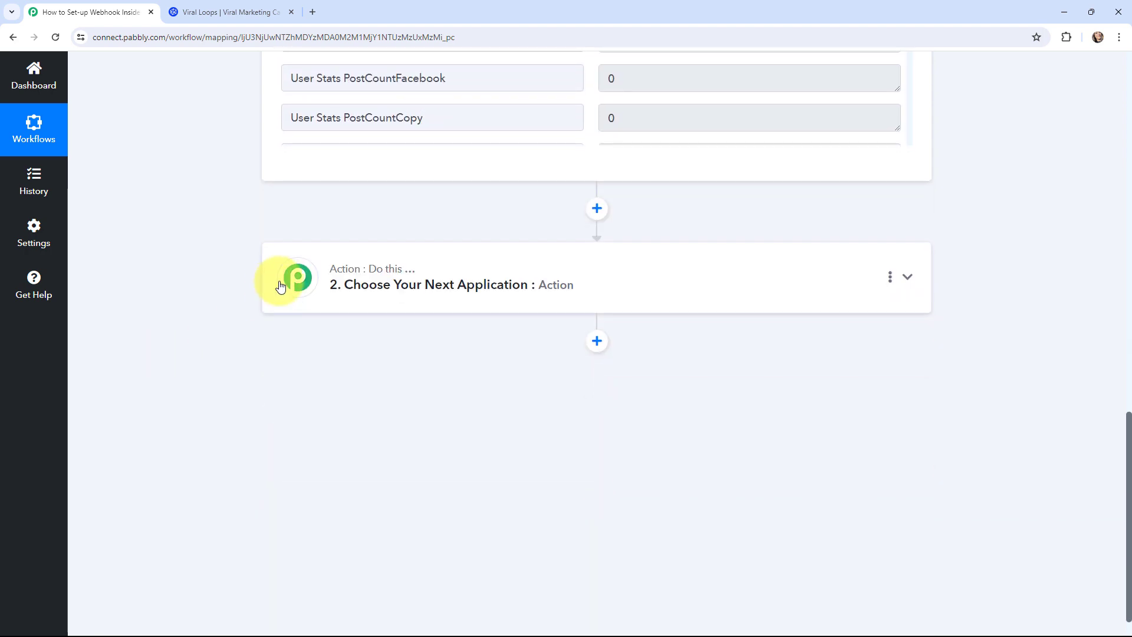
pyautogui.click(280, 286)
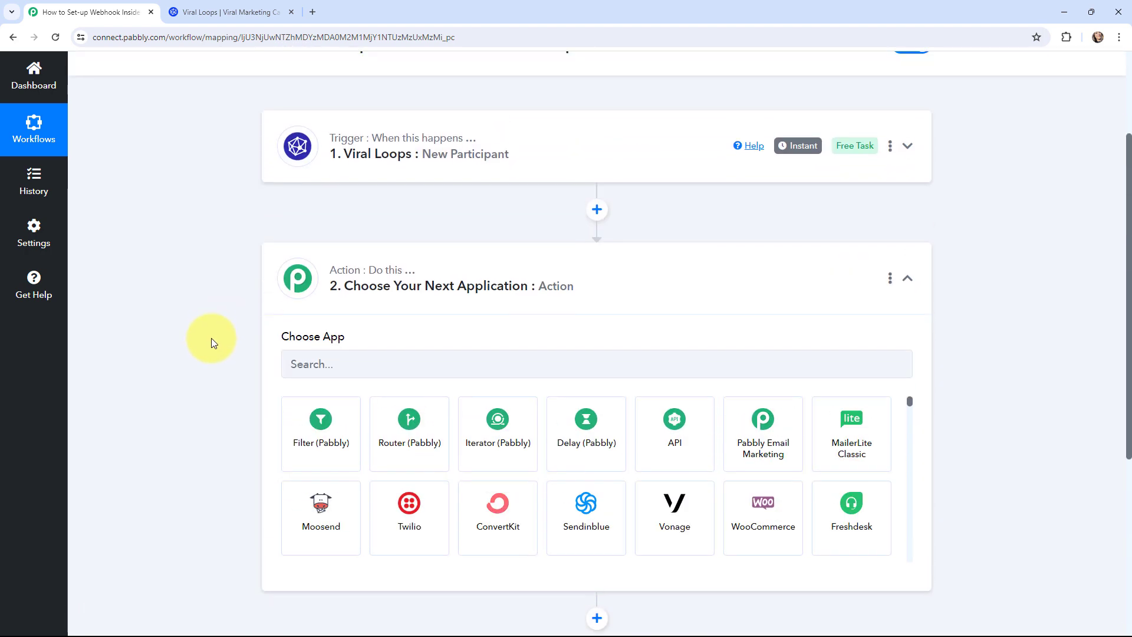
pyautogui.click(296, 276)
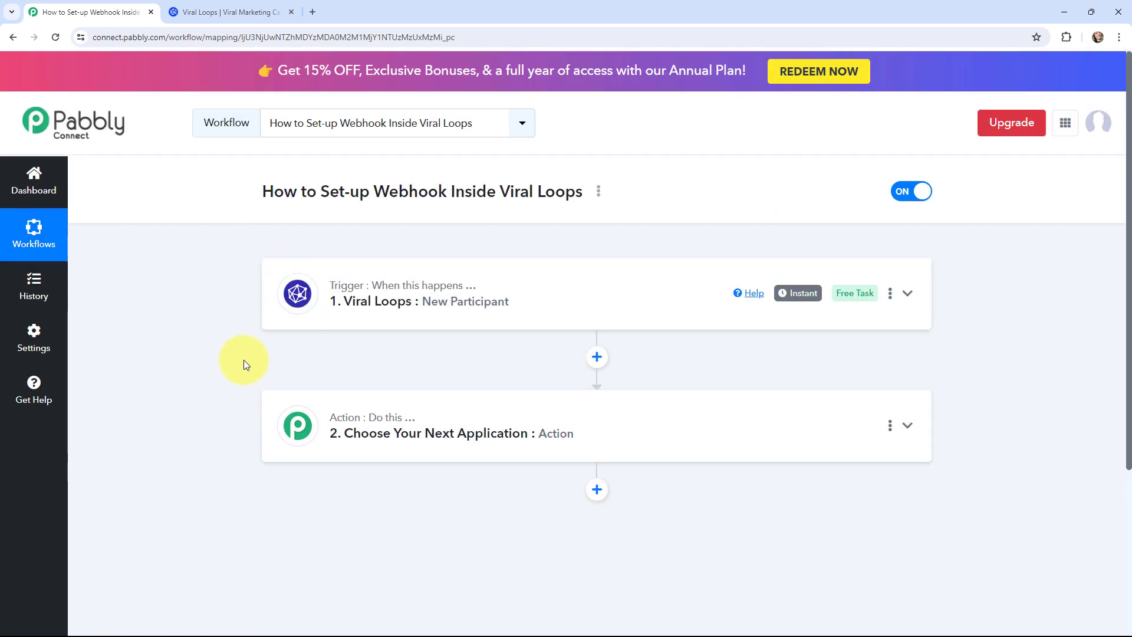